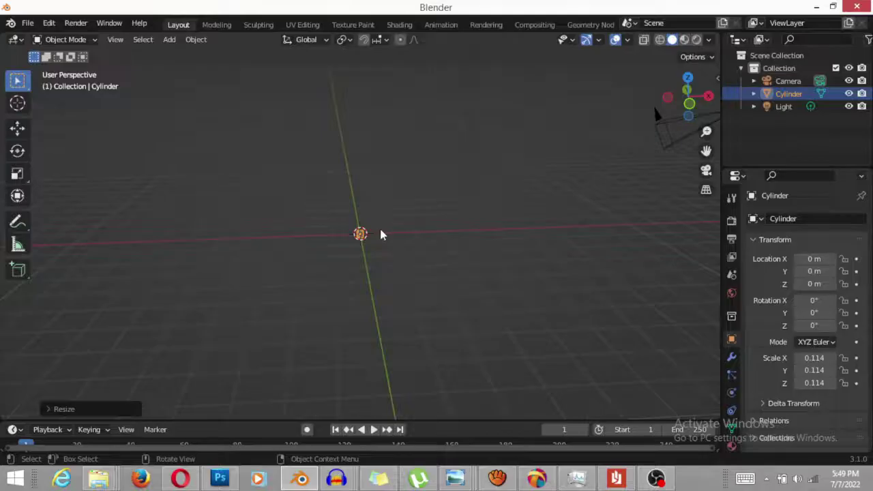
Stretch the thin cylinder along Z to about 3.824 so it forms a tall goal post.
{"action": "scroll", "coordinate": [380, 226], "scroll_direction": "up", "scroll_amount": 3}
{"action": "scroll", "coordinate": [382, 230], "scroll_direction": "up", "scroll_amount": 5}
{"action": "scroll", "coordinate": [384, 231], "scroll_direction": "up", "scroll_amount": 2}
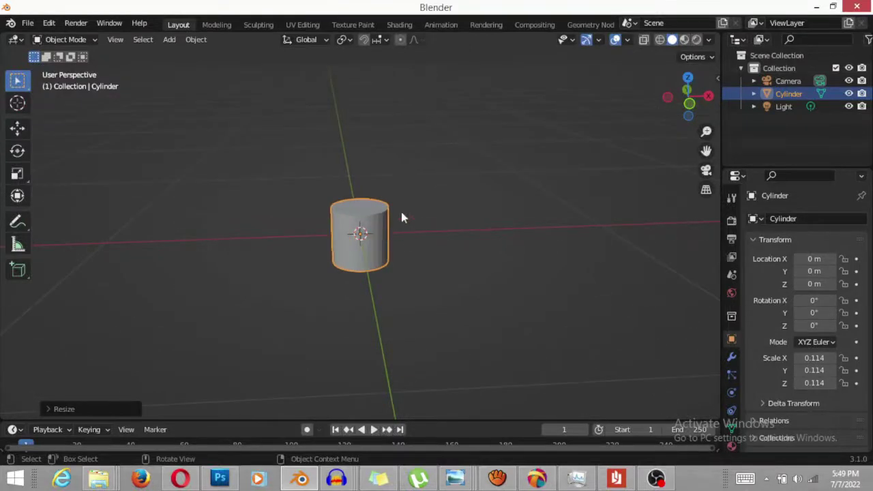
{"action": "scroll", "coordinate": [374, 213], "scroll_direction": "down", "scroll_amount": 3}
{"action": "scroll", "coordinate": [374, 213], "scroll_direction": "down", "scroll_amount": 3}
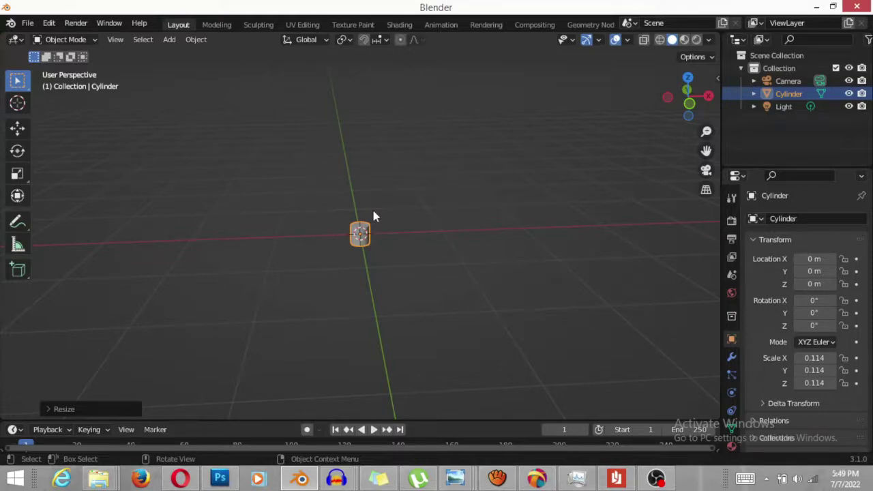
{"action": "key", "text": "s"}
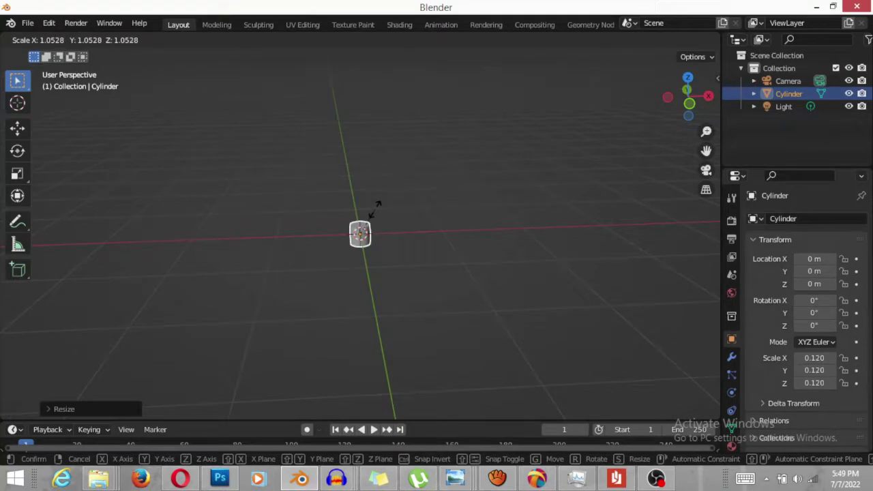
{"action": "key", "text": "z"}
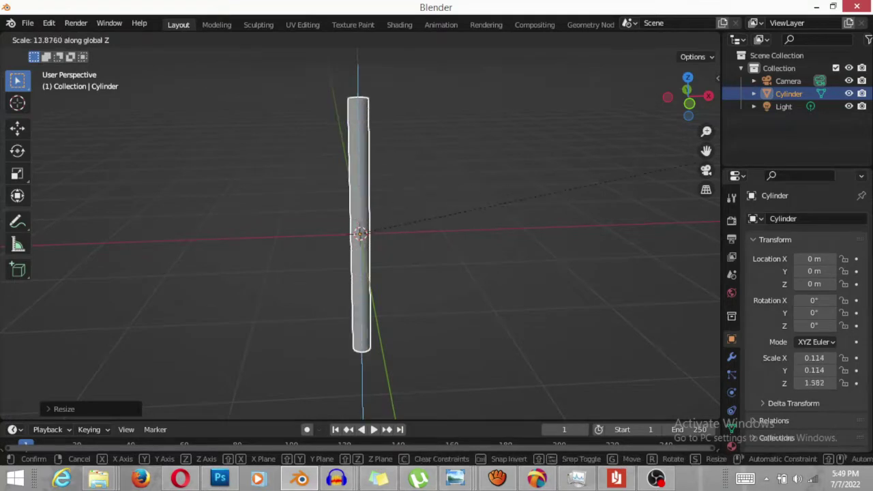
{"action": "left_click", "coordinate": [531, 82]}
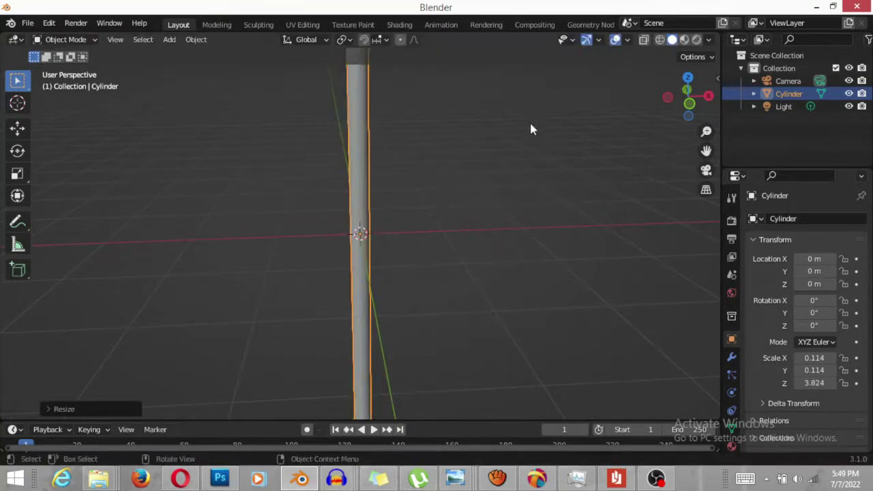
Raise and rotate the duplicated cylinder posts into a goal frame with crossbar and slanted back supports.
{"action": "scroll", "coordinate": [492, 180], "scroll_direction": "down", "scroll_amount": 4}
{"action": "scroll", "coordinate": [492, 180], "scroll_direction": "down", "scroll_amount": 2}
{"action": "mouse_move", "coordinate": [477, 179]}
{"action": "middle_mouse_down"}
{"action": "mouse_move", "coordinate": [560, 166]}
{"action": "mouse_move", "coordinate": [493, 199]}
{"action": "mouse_move", "coordinate": [533, 209]}
{"action": "mouse_move", "coordinate": [514, 195]}
{"action": "middle_mouse_up"}
{"action": "scroll", "coordinate": [492, 199], "scroll_direction": "up", "scroll_amount": 3}
{"action": "scroll", "coordinate": [493, 199], "scroll_direction": "up", "scroll_amount": 1}
{"action": "left_click", "coordinate": [17, 128]}
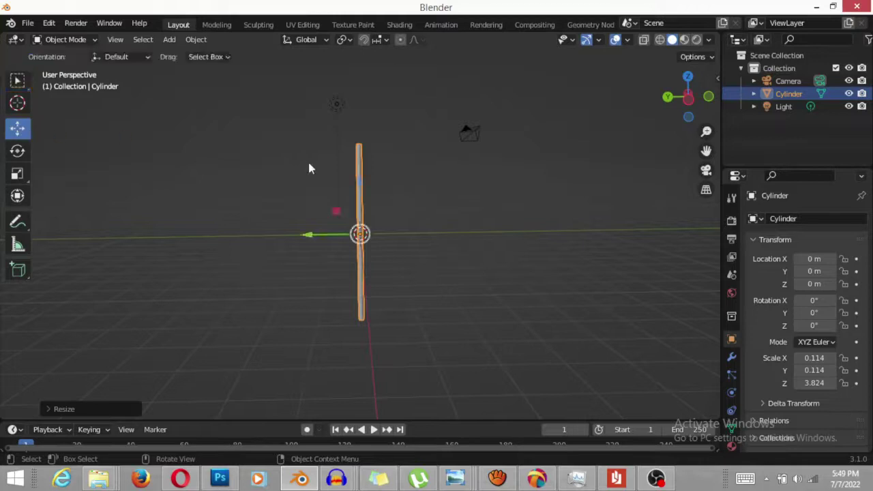
{"action": "left_click_drag", "start_coordinate": [360, 182], "coordinate": [371, 92]}
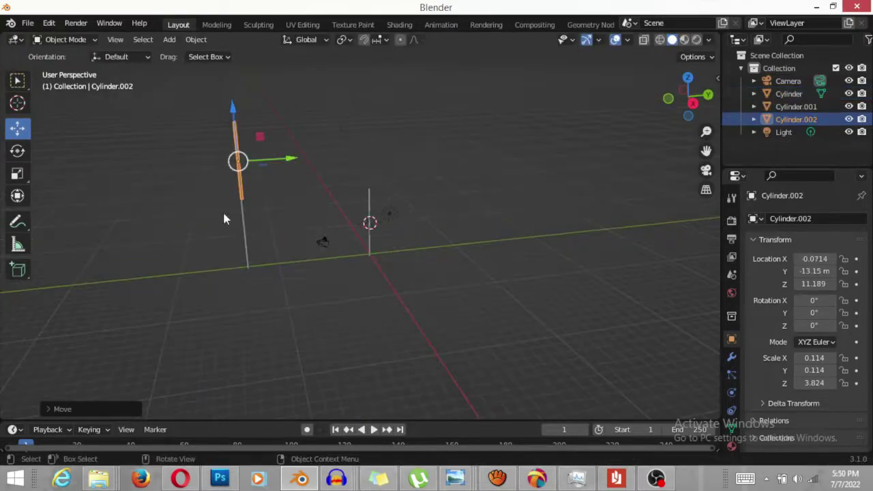
{"action": "left_click", "coordinate": [17, 150]}
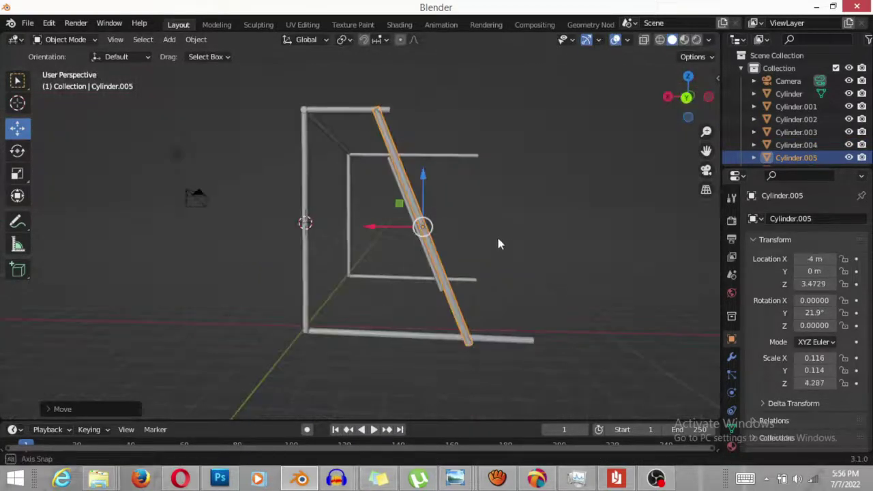
{"action": "middle_click_drag", "start_coordinate": [501, 243], "coordinate": [409, 271]}
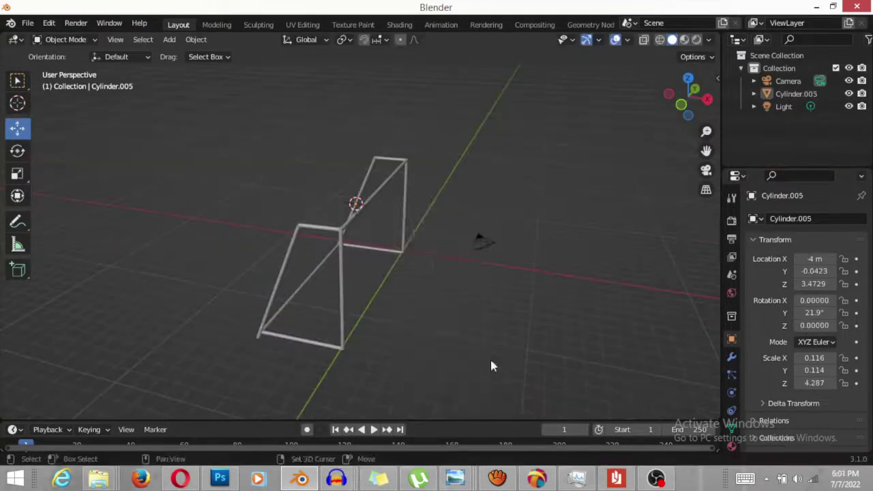
{"action": "key", "text": "shift+a"}
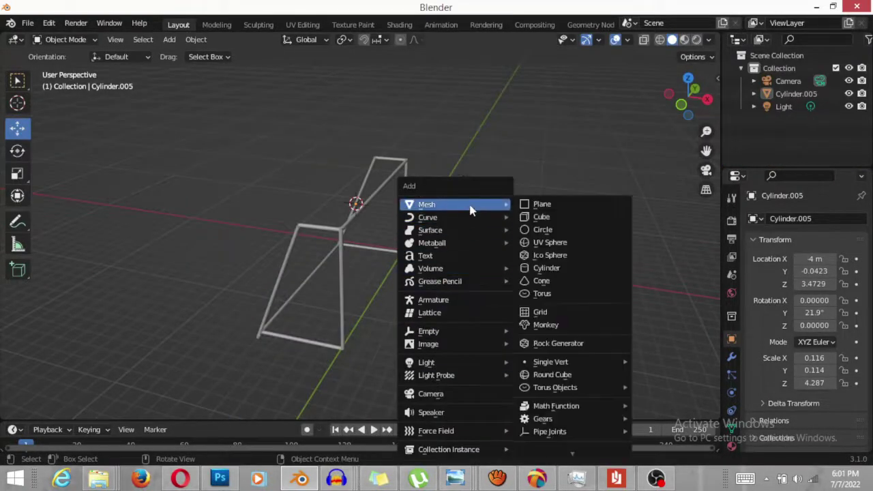
Add a plane, move it along Y, rotate it upright, and align its edges with the goal posts.
{"action": "left_click", "coordinate": [551, 208]}
{"action": "key", "text": "g"}
{"action": "key", "text": "y"}
{"action": "key", "text": "Return"}
{"action": "left_click", "coordinate": [17, 151]}
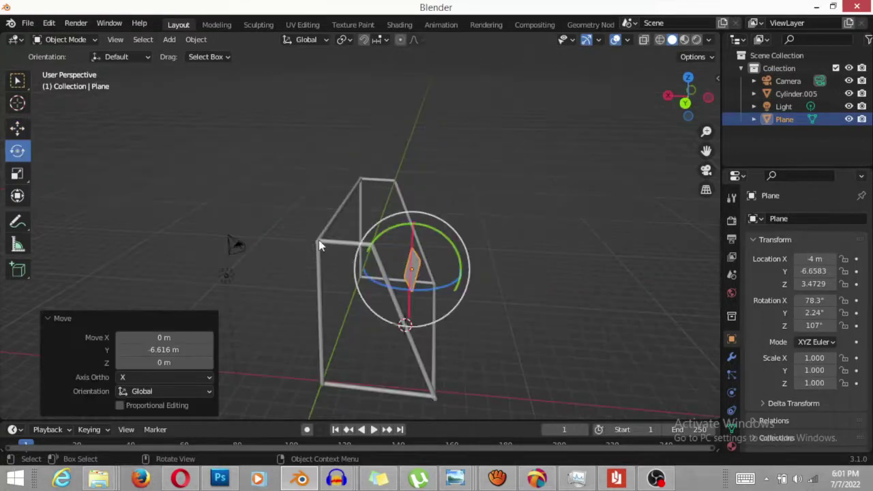
{"action": "left_click_drag", "start_coordinate": [416, 281], "coordinate": [436, 311]}
{"action": "middle_click_drag", "start_coordinate": [328, 239], "coordinate": [299, 193]}
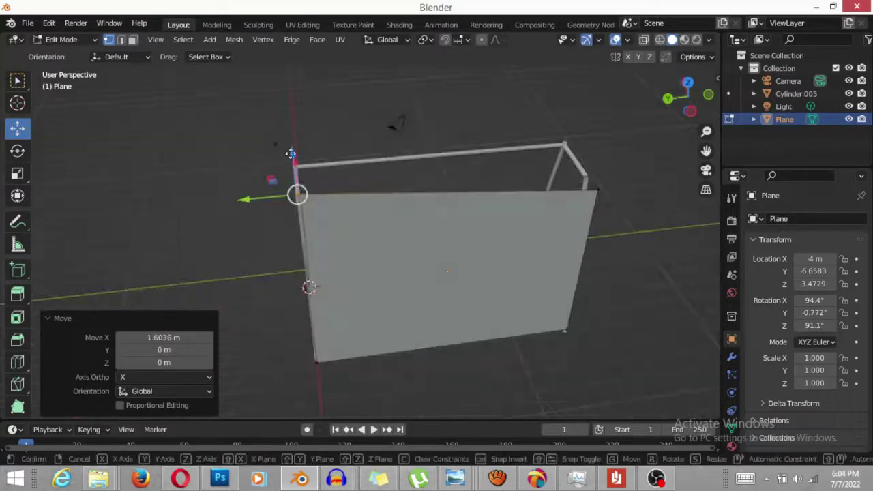
{"action": "left_click_drag", "start_coordinate": [298, 193], "coordinate": [290, 155]}
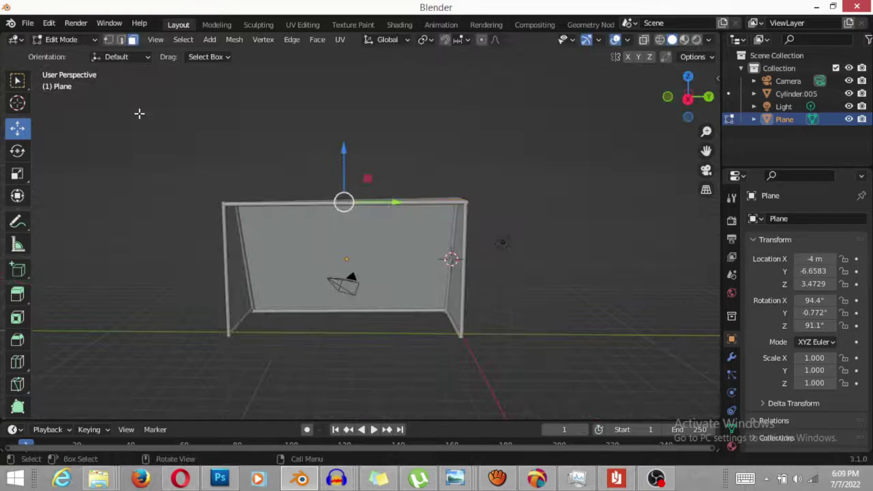
Subdivide all of the net's faces with 12 cuts into a dense grid.
{"action": "key", "text": "ctrl+l"}
{"action": "right_click", "coordinate": [287, 247]}
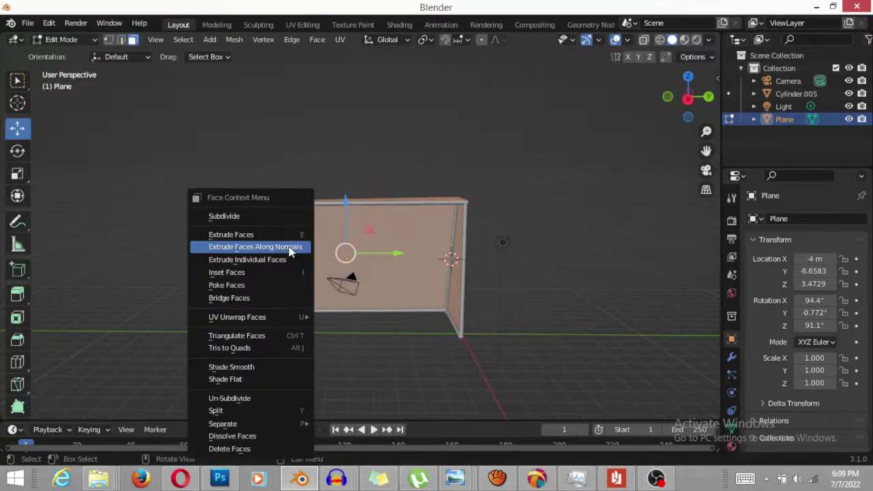
{"action": "left_click", "coordinate": [232, 215]}
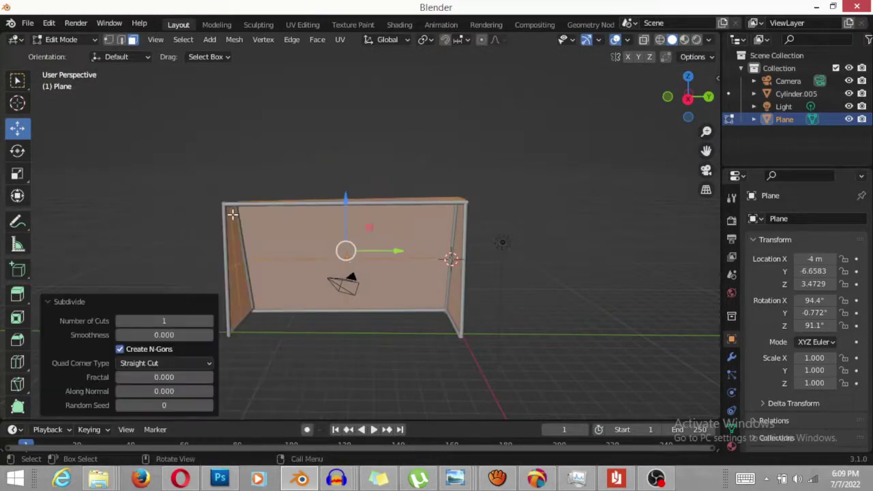
{"action": "left_click", "coordinate": [210, 322]}
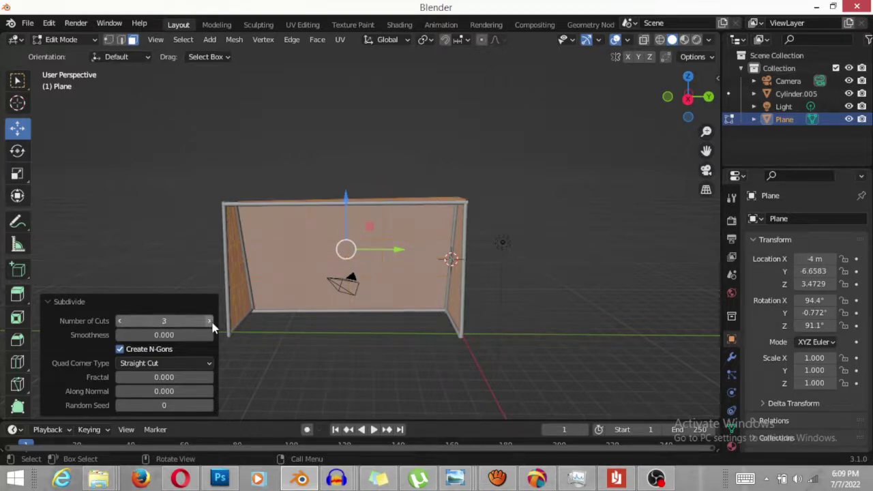
{"action": "double_click", "coordinate": [212, 326]}
{"action": "type", "text": "10"}
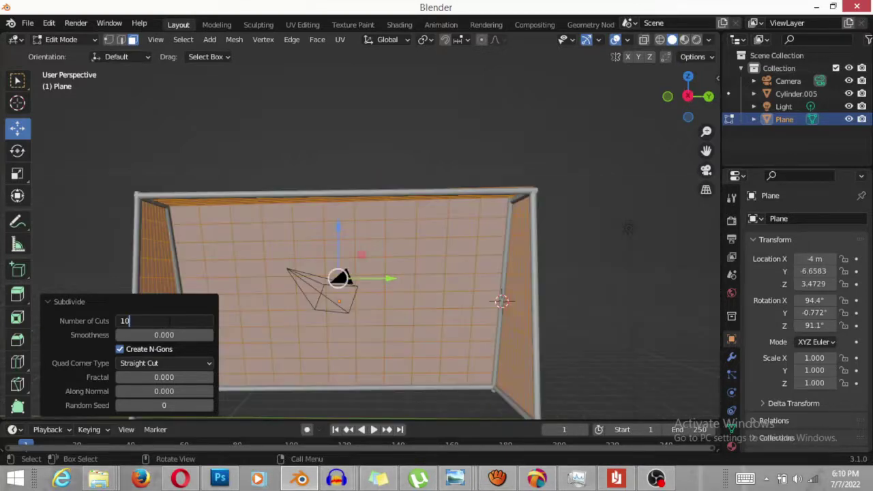
{"action": "key", "text": "ctrl+a"}
{"action": "type", "text": "1"}
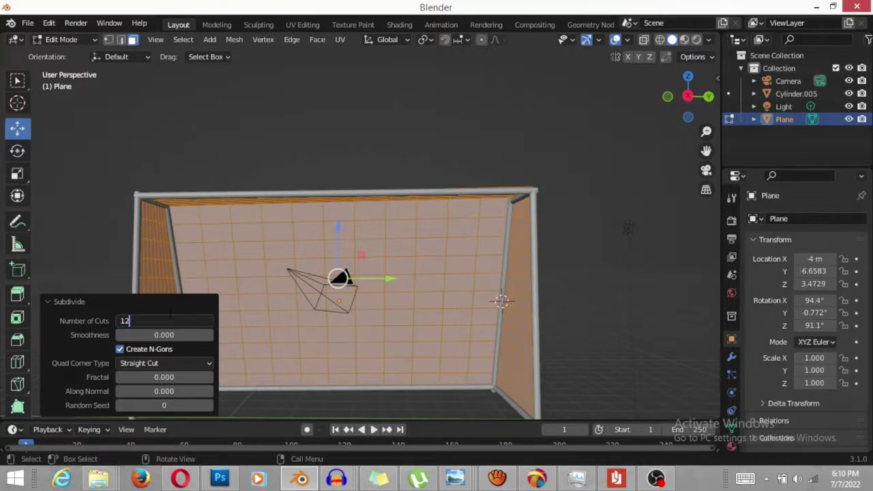
{"action": "key", "text": "Return"}
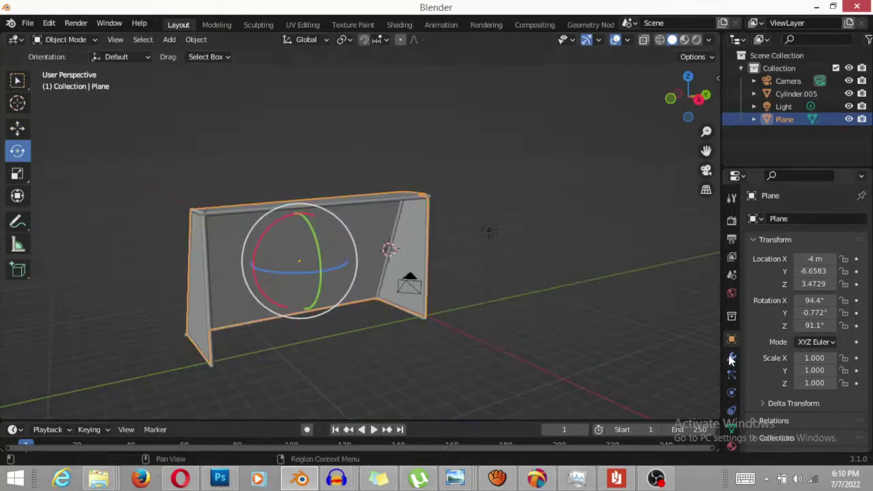
{"action": "left_click", "coordinate": [731, 360]}
Add a Wireframe modifier to the net plane.
{"action": "left_click", "coordinate": [785, 219]}
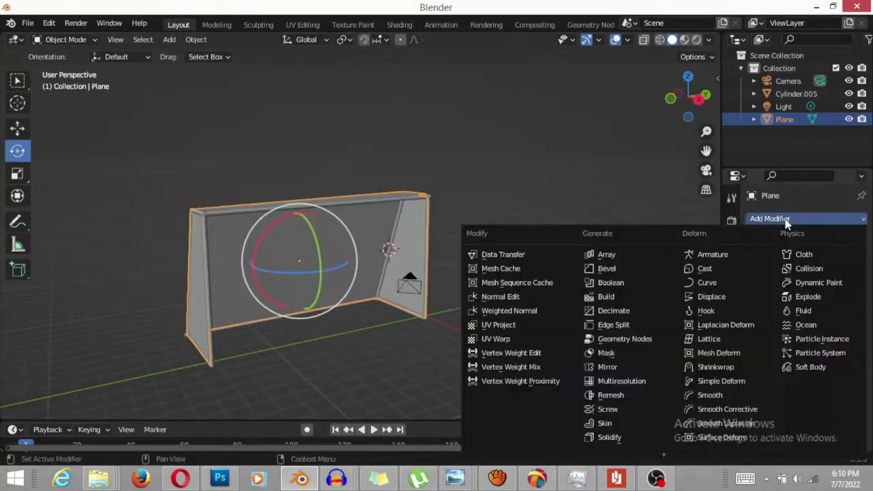
{"action": "scroll", "coordinate": [601, 436], "scroll_direction": "down", "scroll_amount": 4}
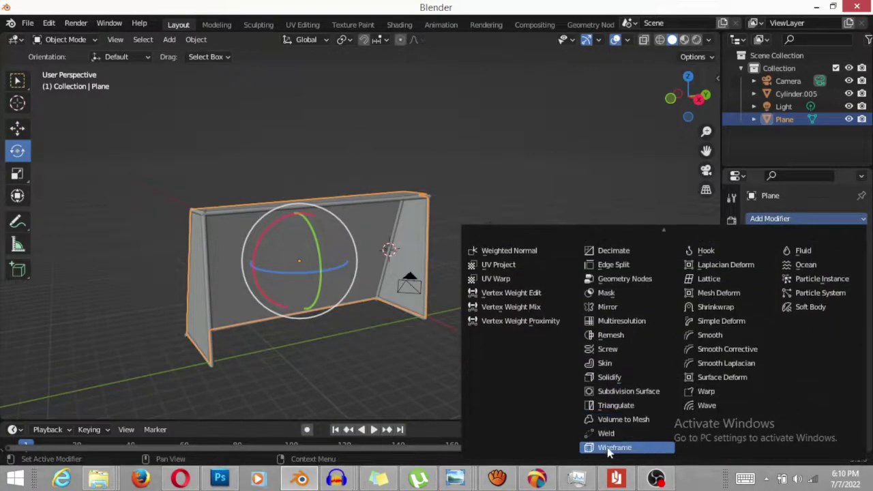
{"action": "left_click", "coordinate": [610, 448]}
Play back the net's cloth simulation from an angled side view of the goal.
{"action": "middle_click_drag", "start_coordinate": [461, 337], "coordinate": [413, 318]}
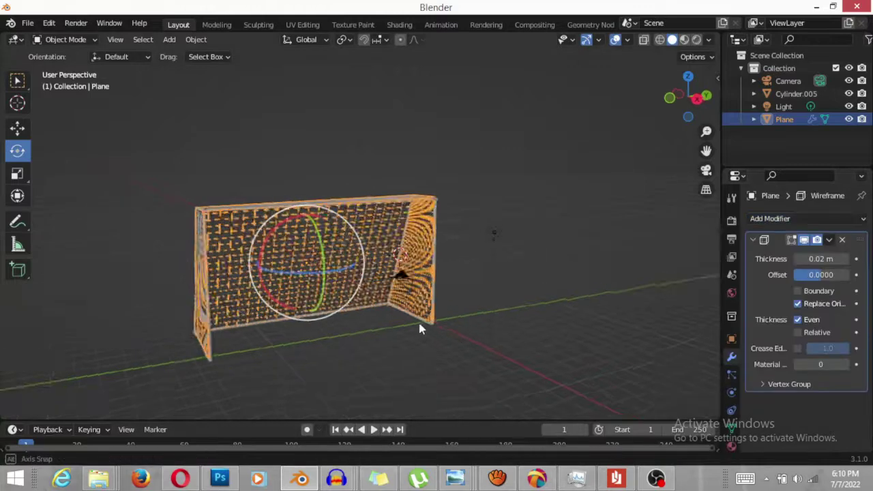
{"action": "scroll", "coordinate": [411, 315], "scroll_direction": "up", "scroll_amount": 2}
{"action": "scroll", "coordinate": [411, 312], "scroll_direction": "up", "scroll_amount": 2}
{"action": "scroll", "coordinate": [410, 311], "scroll_direction": "up", "scroll_amount": 1}
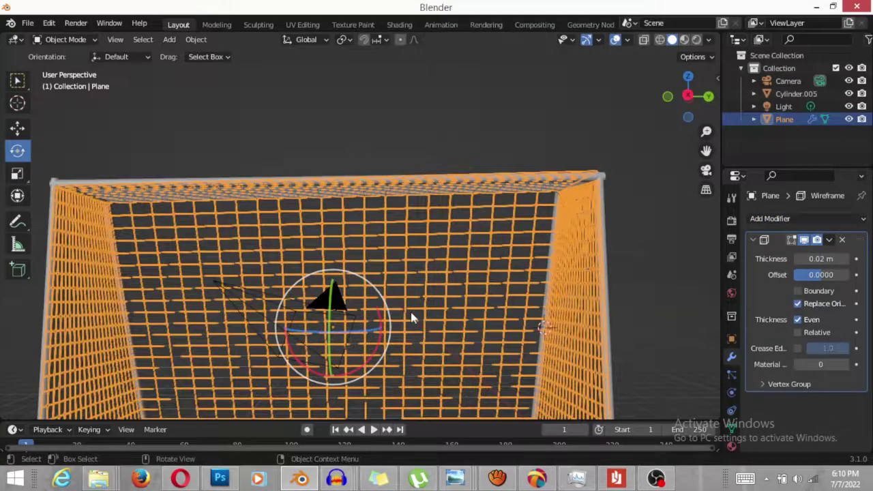
{"action": "scroll", "coordinate": [415, 324], "scroll_direction": "up", "scroll_amount": 1}
{"action": "middle_click_drag", "start_coordinate": [420, 339], "coordinate": [504, 333]}
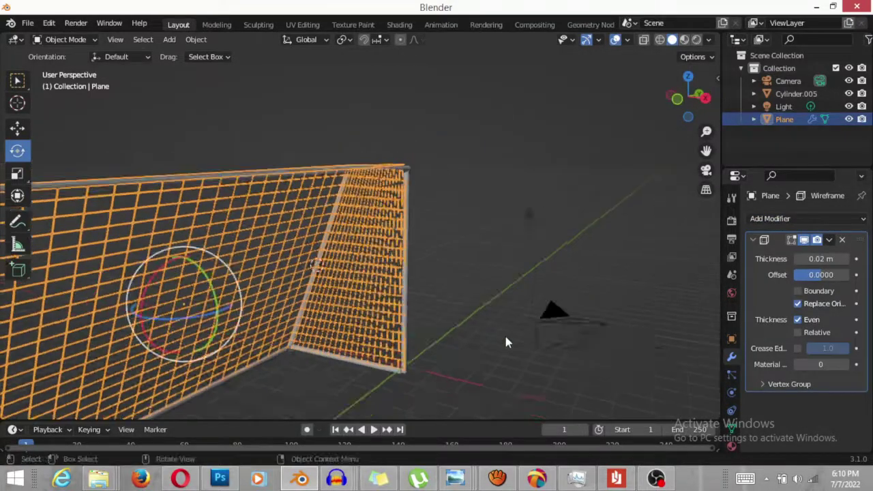
{"action": "middle_click_drag", "start_coordinate": [449, 349], "coordinate": [542, 335]}
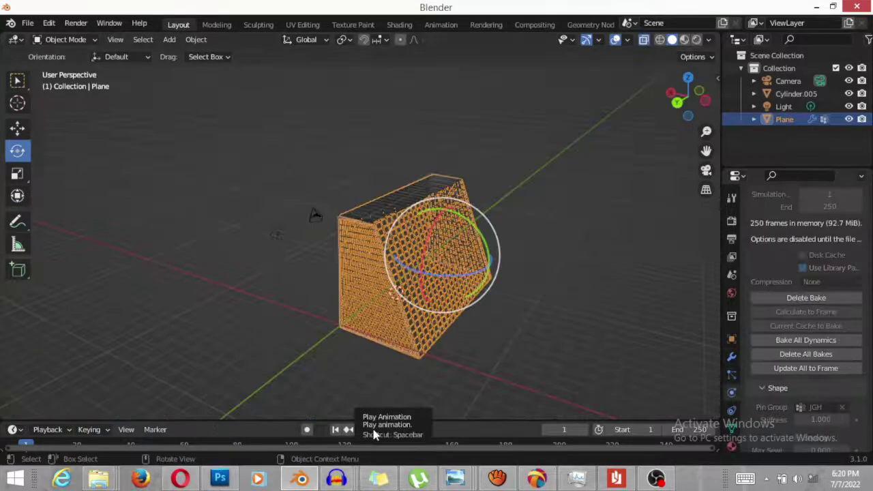
{"action": "left_click", "coordinate": [373, 429]}
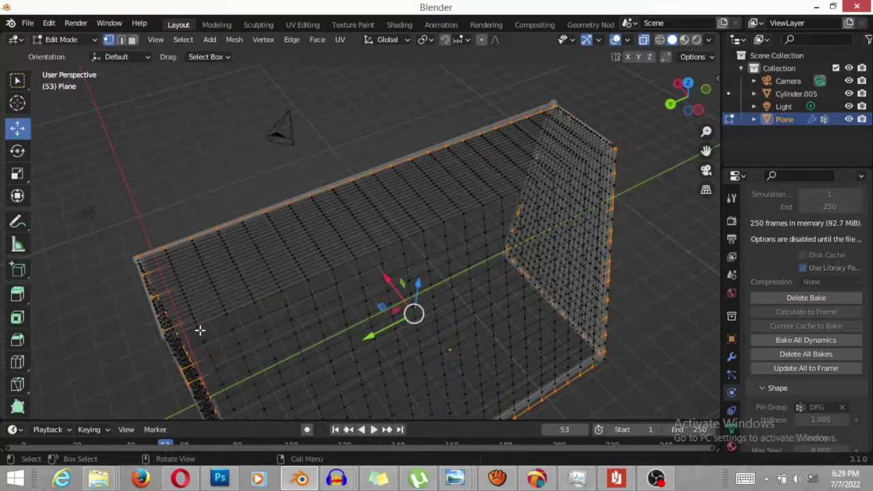
Select the vertices along the net's top edge, across the back and side wall.
{"action": "left_click", "coordinate": [198, 328], "text": "shift"}
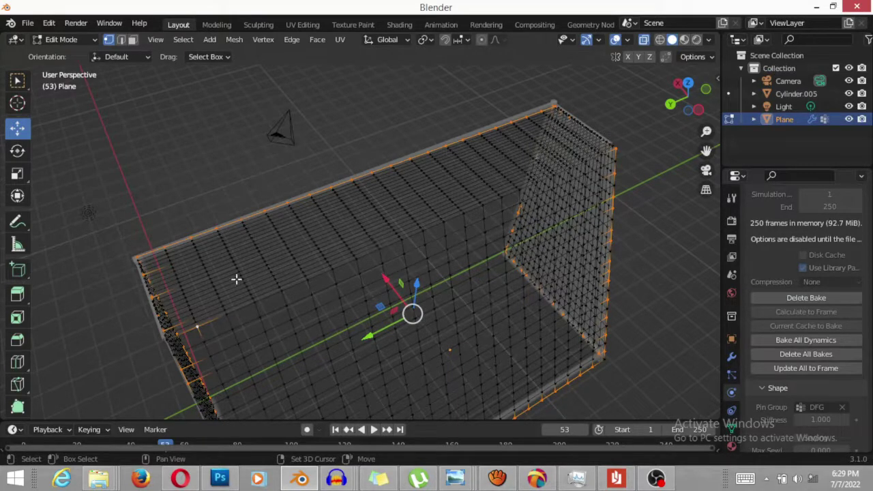
{"action": "left_click", "coordinate": [227, 314], "text": "shift"}
{"action": "left_click", "coordinate": [254, 304], "text": "shift"}
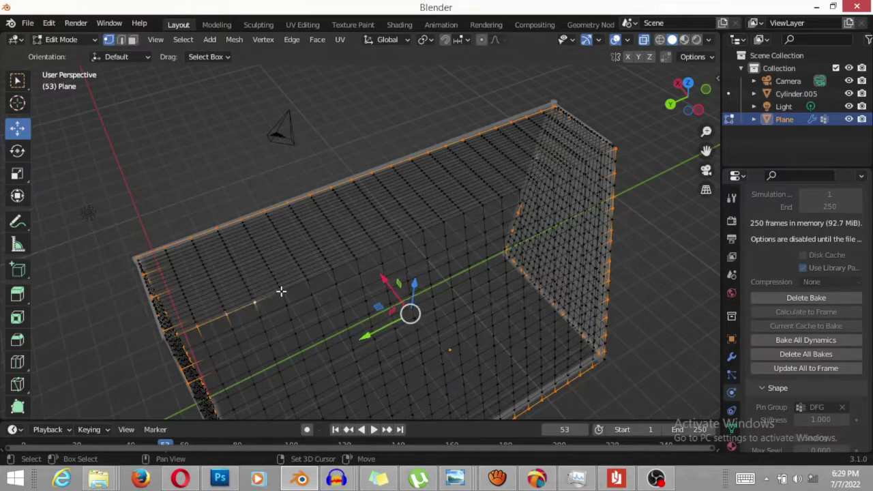
{"action": "left_click", "coordinate": [282, 292], "text": "shift"}
{"action": "left_click", "coordinate": [309, 280], "text": "shift"}
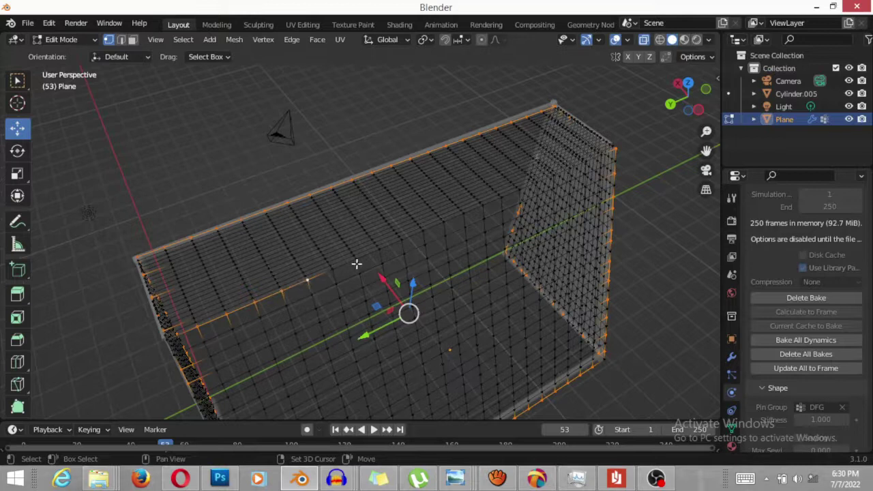
{"action": "left_click", "coordinate": [333, 271], "text": "shift"}
{"action": "left_click", "coordinate": [357, 259], "text": "shift"}
{"action": "left_click", "coordinate": [379, 249], "text": "shift"}
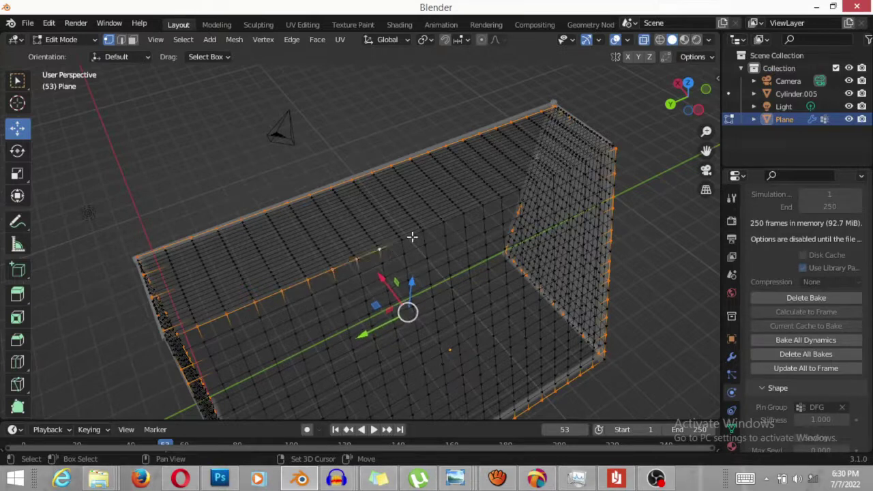
{"action": "left_click", "coordinate": [404, 241], "text": "shift"}
{"action": "left_click", "coordinate": [423, 232], "text": "shift"}
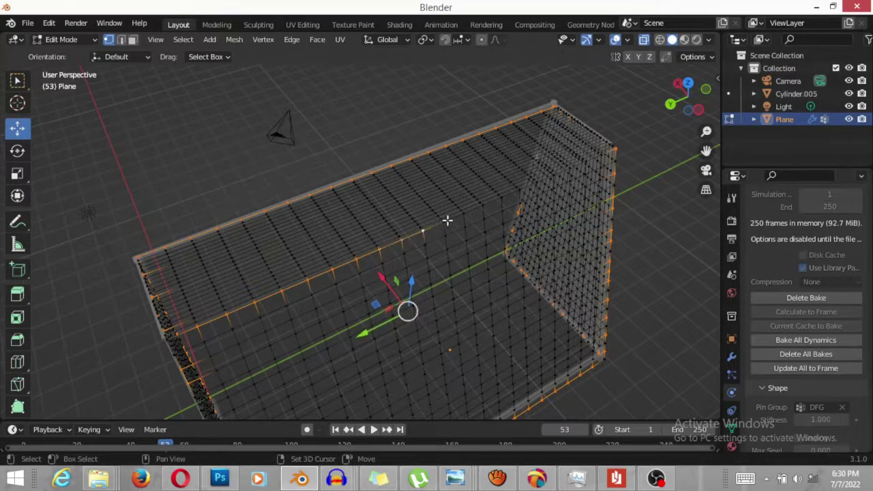
{"action": "left_click", "coordinate": [444, 223], "text": "shift"}
{"action": "left_click", "coordinate": [464, 214], "text": "shift"}
{"action": "left_click", "coordinate": [483, 205], "text": "shift"}
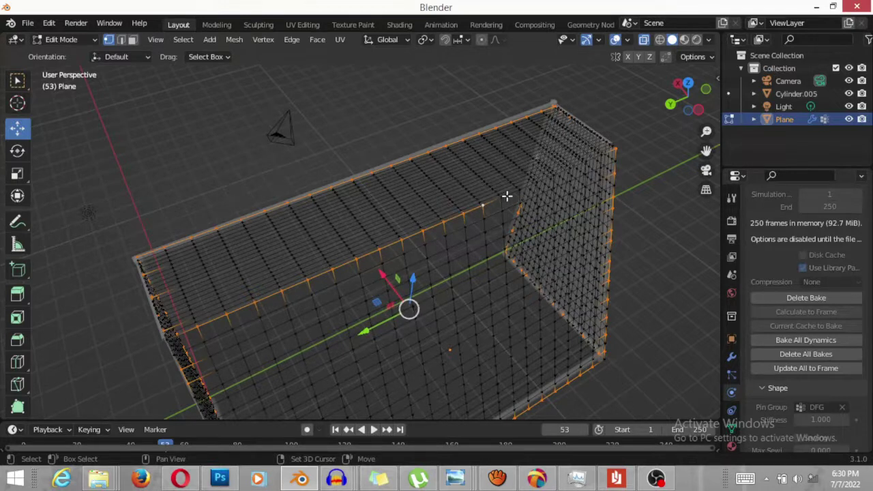
{"action": "left_click", "coordinate": [502, 196], "text": "shift"}
{"action": "left_click", "coordinate": [520, 190], "text": "shift"}
{"action": "left_click", "coordinate": [535, 184], "text": "shift"}
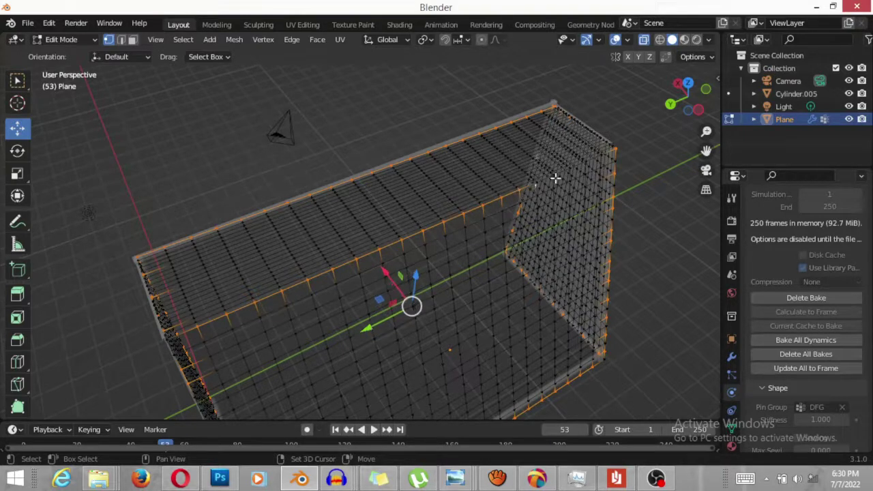
{"action": "left_click", "coordinate": [561, 174], "text": "shift"}
{"action": "left_click", "coordinate": [577, 165], "text": "shift"}
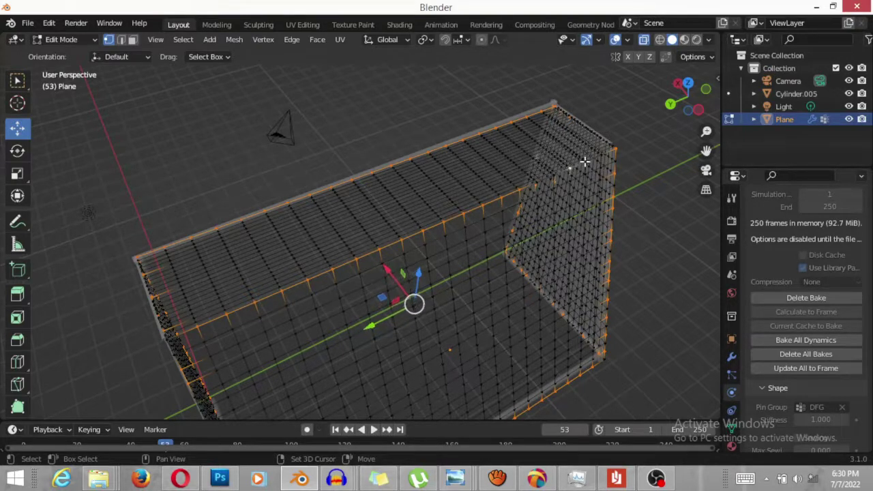
{"action": "left_click", "coordinate": [586, 161], "text": "shift"}
{"action": "left_click", "coordinate": [601, 154], "text": "shift"}
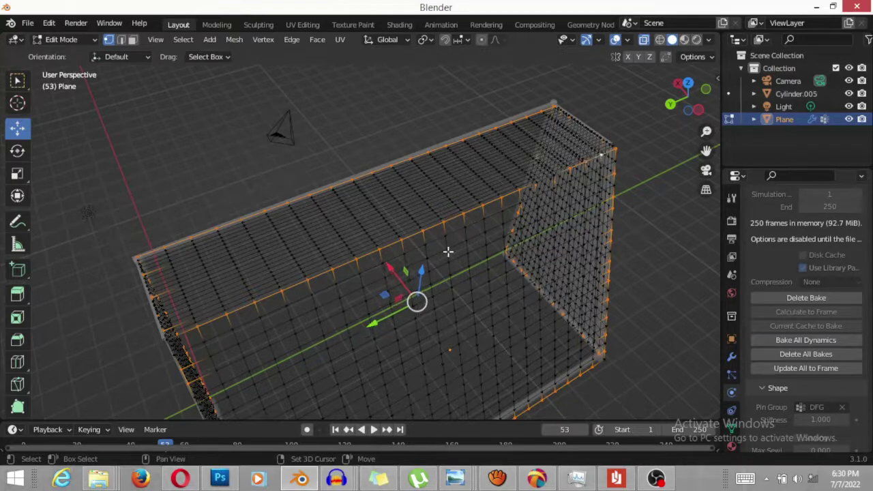
Add the net's front-edge vertices to the selection.
{"action": "mouse_move", "coordinate": [371, 347]}
{"action": "middle_mouse_down"}
{"action": "mouse_move", "coordinate": [397, 319]}
{"action": "mouse_move", "coordinate": [437, 328]}
{"action": "middle_mouse_up"}
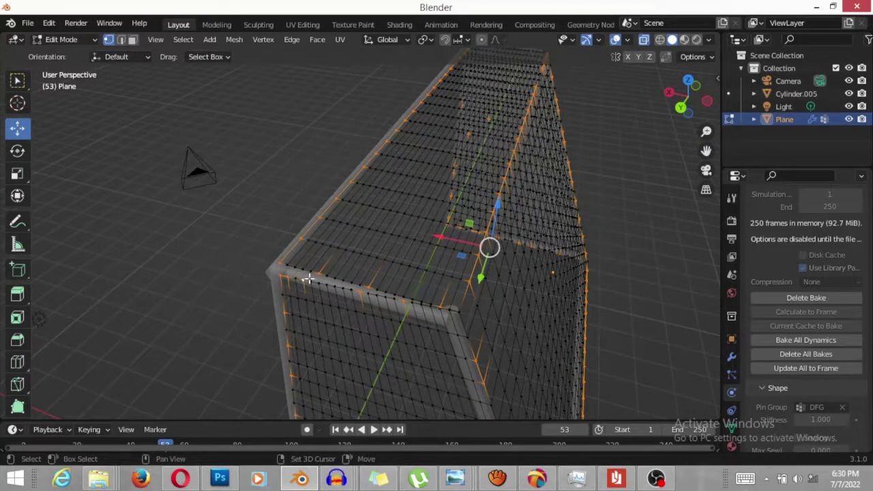
{"action": "left_click", "coordinate": [318, 281], "text": "shift"}
{"action": "left_click", "coordinate": [328, 283], "text": "shift"}
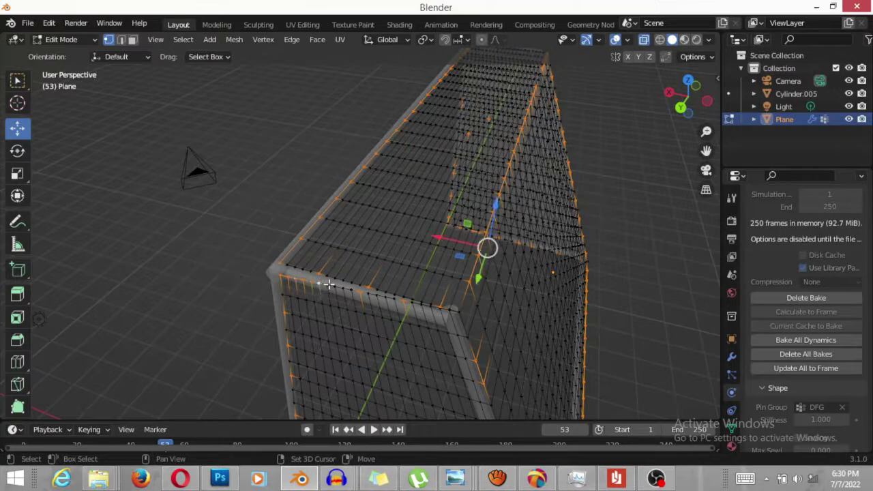
{"action": "left_click", "coordinate": [348, 291], "text": "shift"}
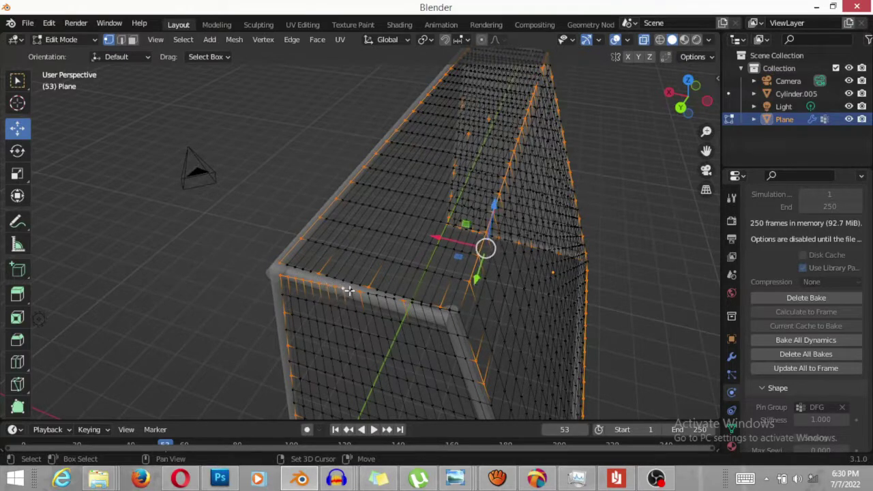
{"action": "left_click", "coordinate": [351, 291], "text": "shift"}
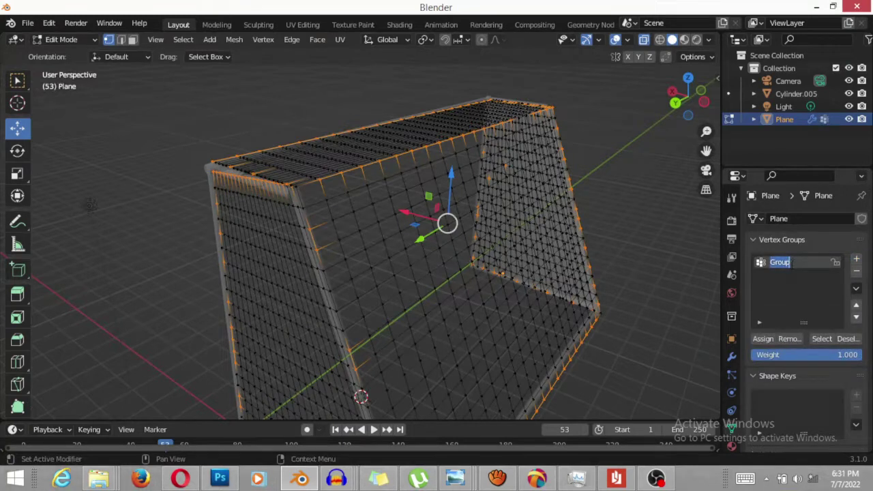
Rename the vertex group to NBM, reselect its vertices, and return the net to Object Mode.
{"action": "type", "text": "NBM"}
{"action": "left_click", "coordinate": [821, 340]}
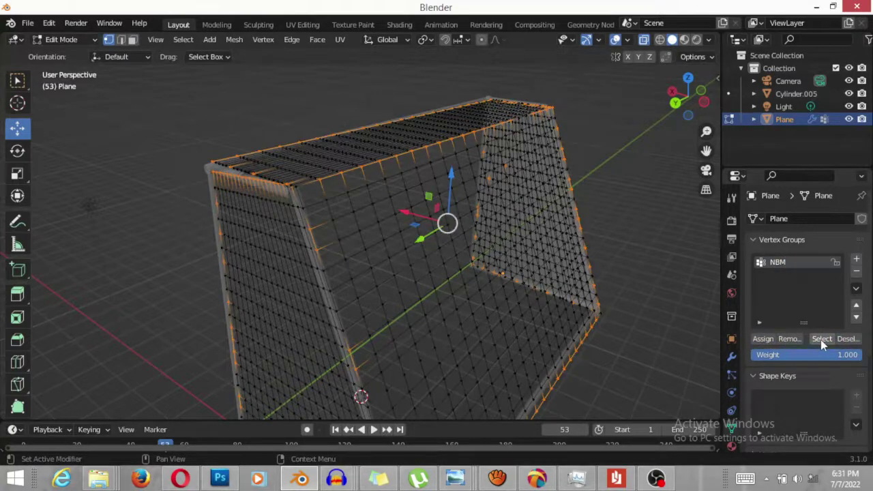
{"action": "scroll", "coordinate": [644, 326], "scroll_direction": "down", "scroll_amount": 2}
{"action": "scroll", "coordinate": [644, 326], "scroll_direction": "down", "scroll_amount": 1}
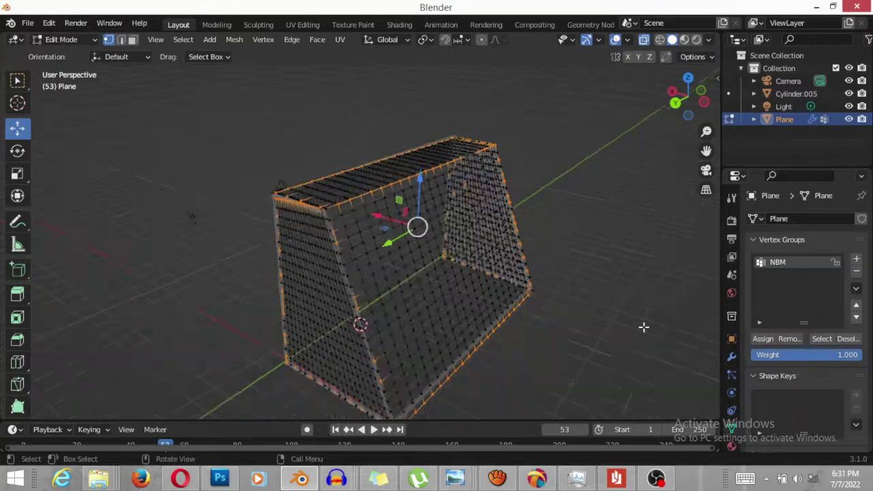
{"action": "scroll", "coordinate": [644, 326], "scroll_direction": "down", "scroll_amount": 2}
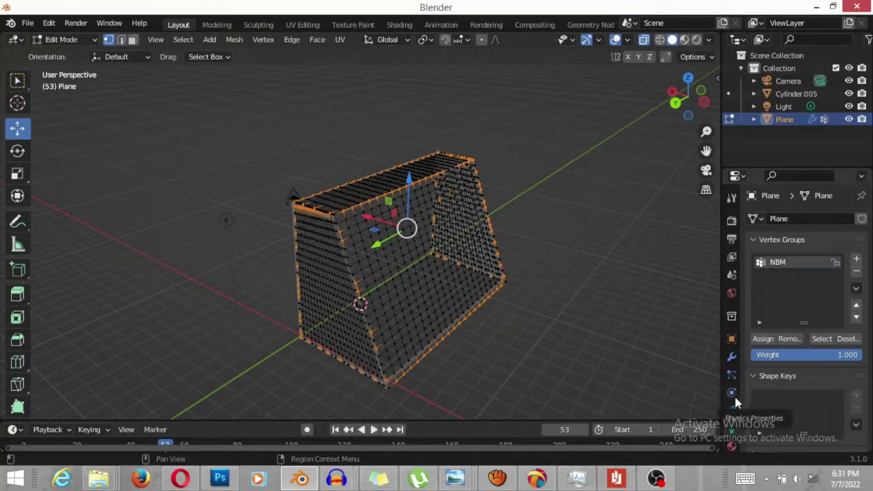
{"action": "left_click", "coordinate": [54, 41]}
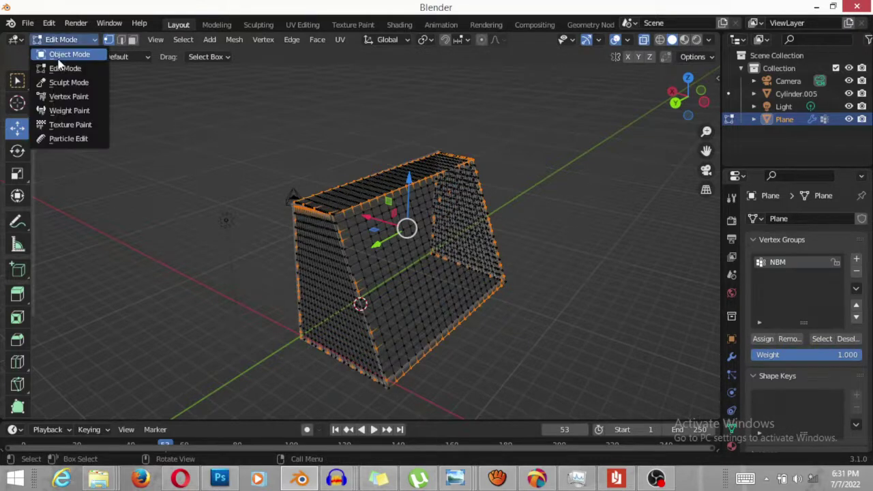
{"action": "left_click", "coordinate": [61, 58]}
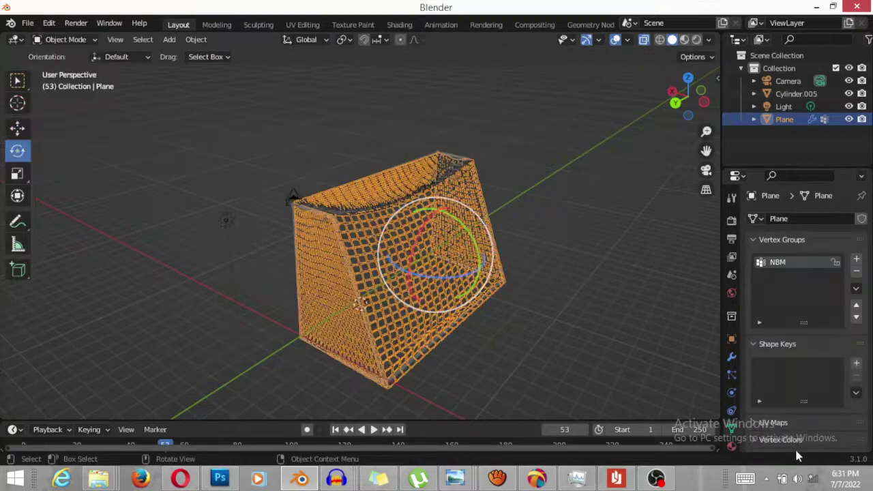
Delete the existing bake in the net's Cloth physics cache.
{"action": "left_click", "coordinate": [732, 409]}
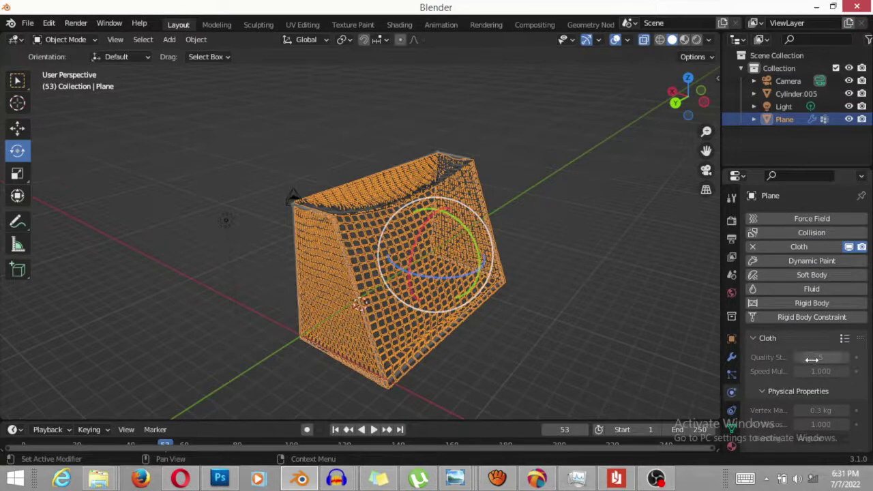
{"action": "scroll", "coordinate": [812, 365], "scroll_direction": "down", "scroll_amount": 3}
{"action": "scroll", "coordinate": [813, 365], "scroll_direction": "down", "scroll_amount": 5}
{"action": "scroll", "coordinate": [813, 368], "scroll_direction": "down", "scroll_amount": 5}
{"action": "scroll", "coordinate": [810, 365], "scroll_direction": "down", "scroll_amount": 5}
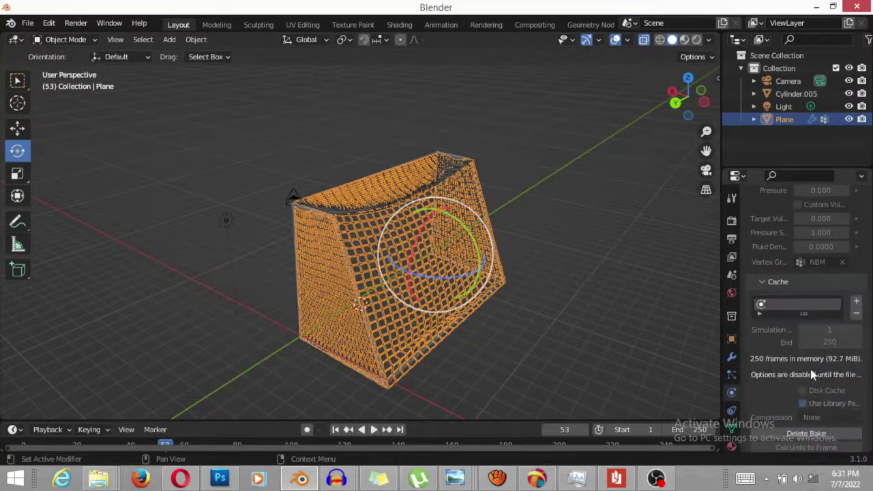
{"action": "scroll", "coordinate": [811, 369], "scroll_direction": "down", "scroll_amount": 4}
{"action": "left_click", "coordinate": [812, 331]}
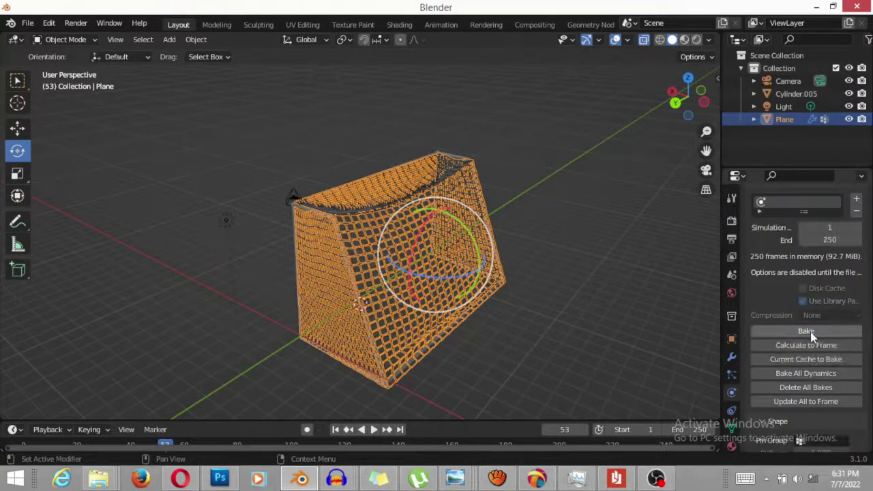
Review the Cloth settings, which use the NBM group for Internal Springs and Pressure.
{"action": "scroll", "coordinate": [801, 318], "scroll_direction": "up", "scroll_amount": 2}
{"action": "scroll", "coordinate": [802, 318], "scroll_direction": "up", "scroll_amount": 3}
{"action": "scroll", "coordinate": [802, 317], "scroll_direction": "up", "scroll_amount": 3}
{"action": "scroll", "coordinate": [802, 317], "scroll_direction": "up", "scroll_amount": 1}
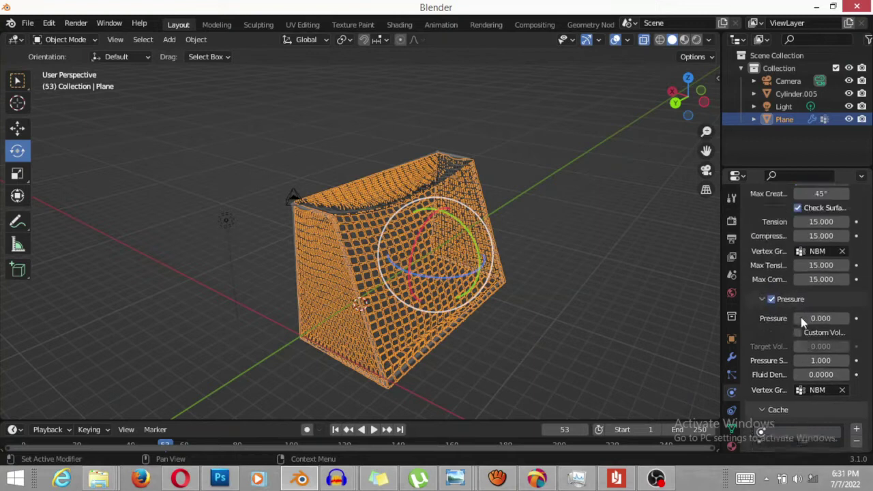
{"action": "scroll", "coordinate": [801, 317], "scroll_direction": "up", "scroll_amount": 3}
{"action": "scroll", "coordinate": [802, 318], "scroll_direction": "up", "scroll_amount": 3}
{"action": "scroll", "coordinate": [801, 317], "scroll_direction": "up", "scroll_amount": 1}
{"action": "scroll", "coordinate": [801, 318], "scroll_direction": "up", "scroll_amount": 2}
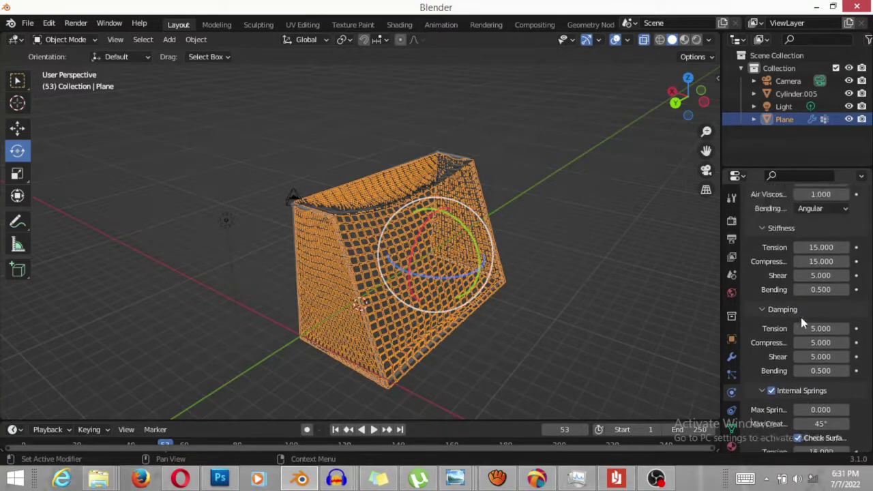
{"action": "scroll", "coordinate": [801, 318], "scroll_direction": "up", "scroll_amount": 2}
{"action": "scroll", "coordinate": [801, 317], "scroll_direction": "up", "scroll_amount": 3}
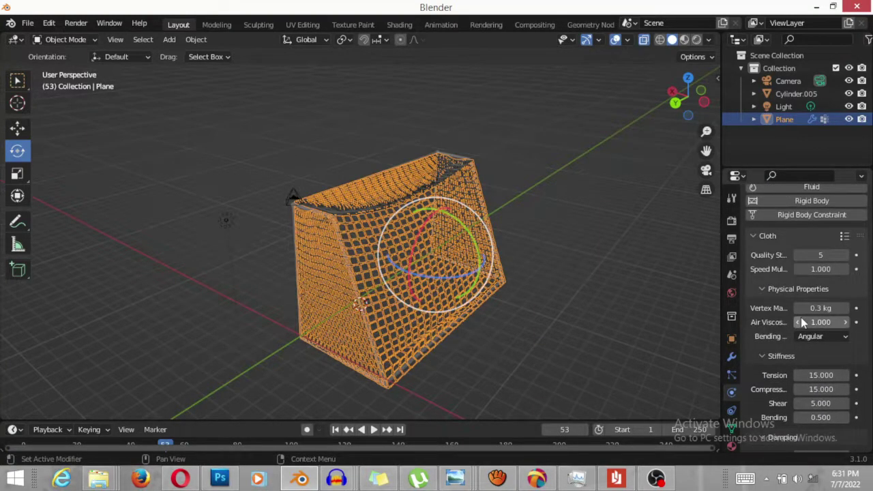
{"action": "scroll", "coordinate": [782, 342], "scroll_direction": "down", "scroll_amount": 1}
{"action": "scroll", "coordinate": [784, 350], "scroll_direction": "down", "scroll_amount": 2}
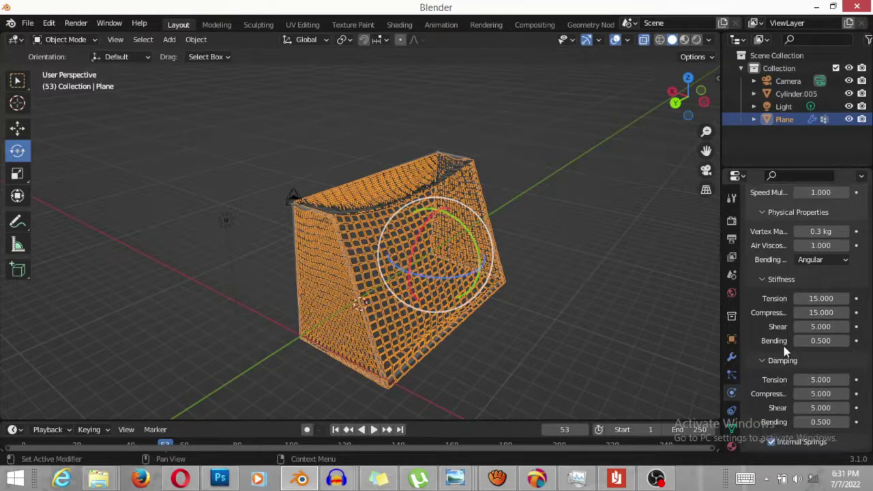
{"action": "scroll", "coordinate": [785, 349], "scroll_direction": "down", "scroll_amount": 1}
{"action": "scroll", "coordinate": [785, 350], "scroll_direction": "down", "scroll_amount": 2}
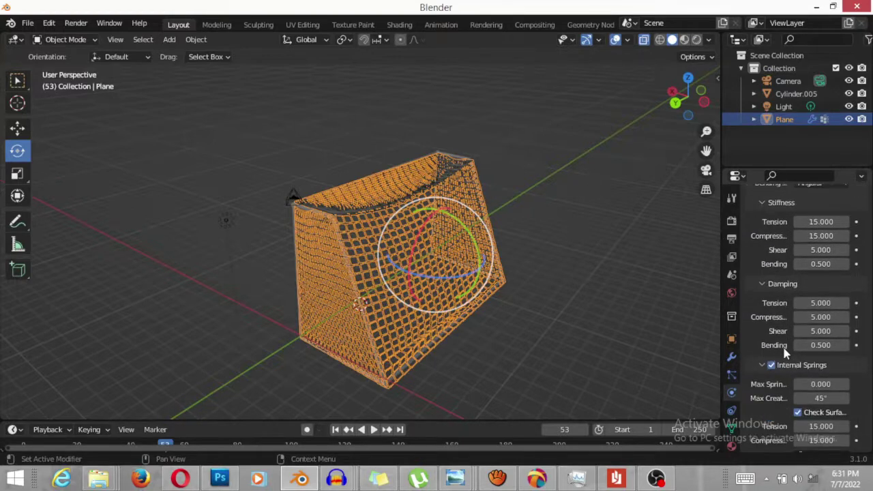
{"action": "scroll", "coordinate": [785, 351], "scroll_direction": "down", "scroll_amount": 2}
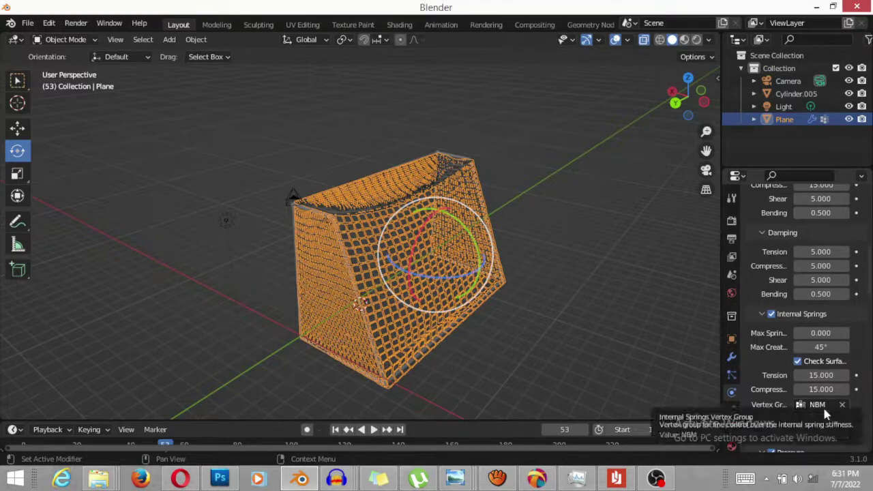
{"action": "scroll", "coordinate": [826, 412], "scroll_direction": "down", "scroll_amount": 2}
{"action": "scroll", "coordinate": [818, 394], "scroll_direction": "down", "scroll_amount": 1}
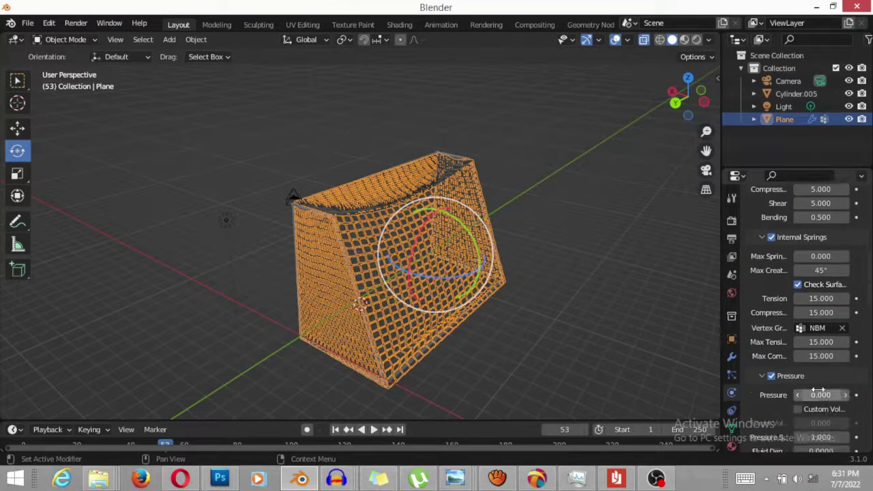
{"action": "scroll", "coordinate": [819, 394], "scroll_direction": "down", "scroll_amount": 4}
{"action": "scroll", "coordinate": [819, 392], "scroll_direction": "down", "scroll_amount": 2}
{"action": "scroll", "coordinate": [817, 390], "scroll_direction": "down", "scroll_amount": 3}
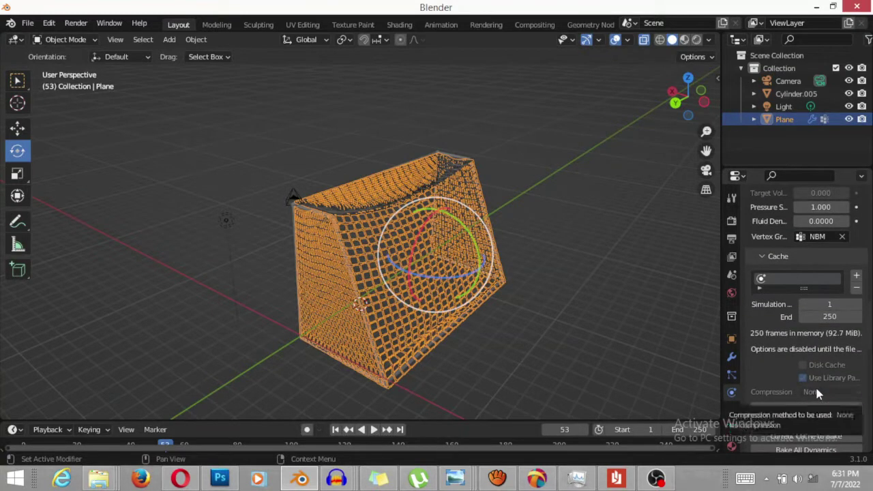
{"action": "scroll", "coordinate": [817, 387], "scroll_direction": "down", "scroll_amount": 2}
{"action": "scroll", "coordinate": [818, 392], "scroll_direction": "down", "scroll_amount": 2}
{"action": "scroll", "coordinate": [815, 385], "scroll_direction": "up", "scroll_amount": 2}
{"action": "scroll", "coordinate": [819, 372], "scroll_direction": "up", "scroll_amount": 1}
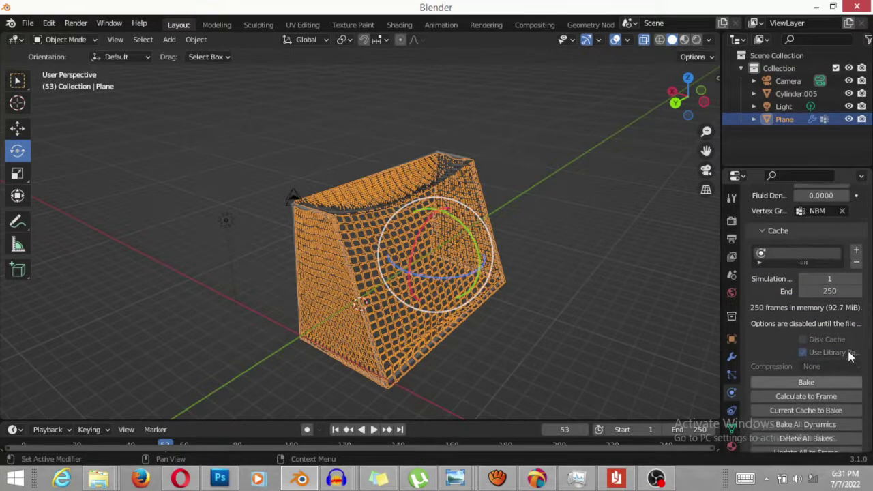
{"action": "left_click", "coordinate": [829, 291]}
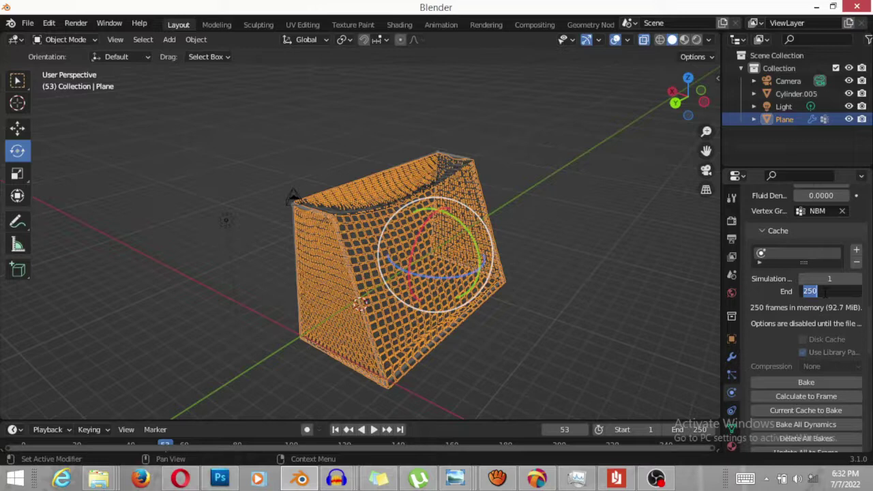
Set the cloth cache end to frame 100, bake it, then undo the bake.
{"action": "type", "text": "100"}
{"action": "key", "text": "Return"}
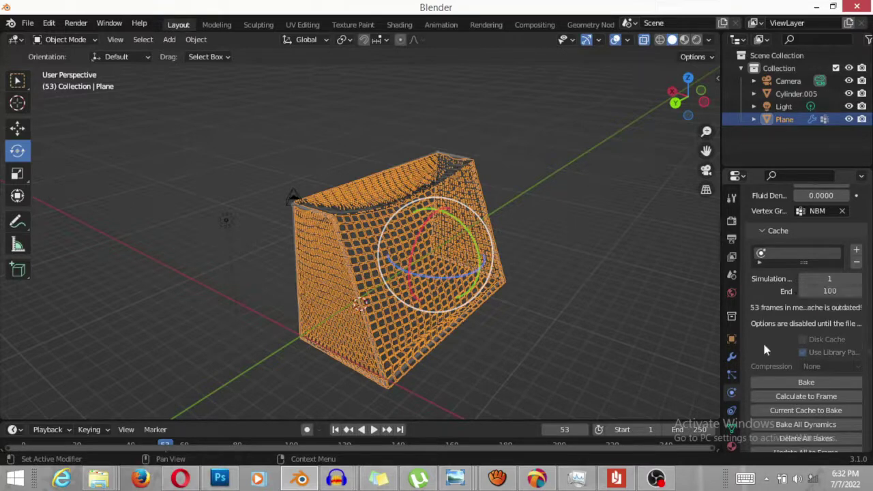
{"action": "left_click", "coordinate": [791, 383]}
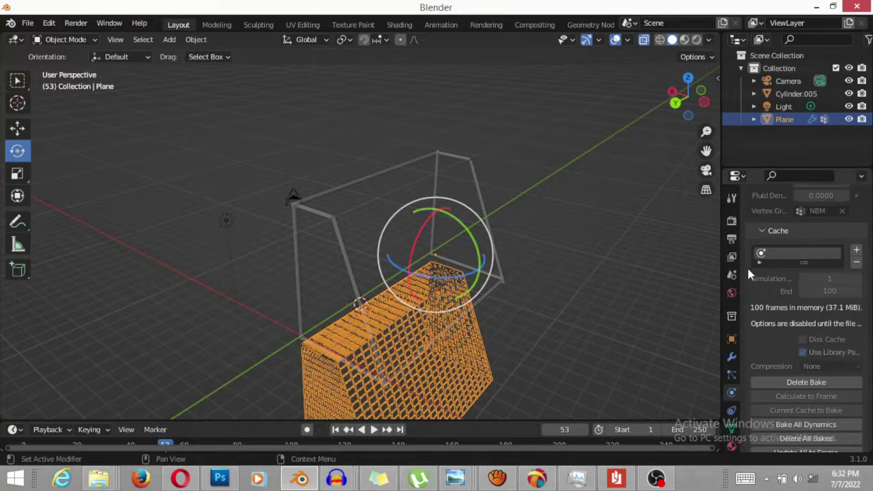
{"action": "key", "text": "ctrl+z"}
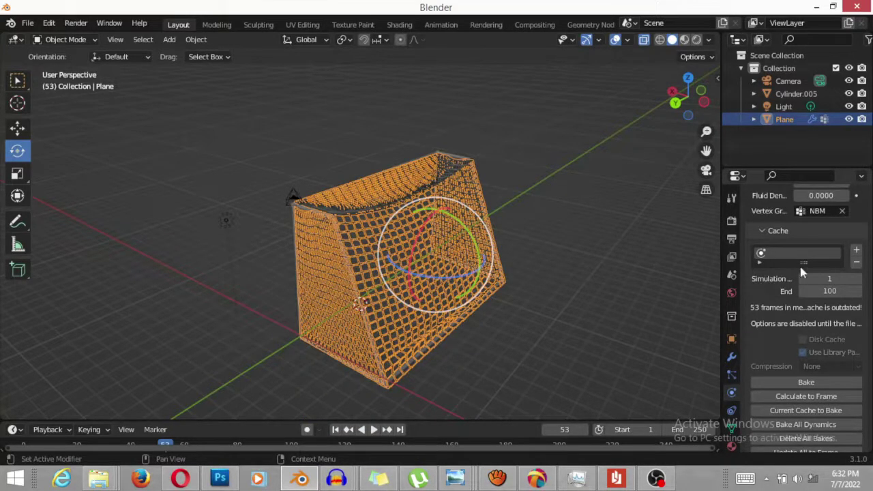
Set the net's cloth Shape Pin Group to the NBM vertex group.
{"action": "scroll", "coordinate": [807, 226], "scroll_direction": "up", "scroll_amount": 2}
{"action": "scroll", "coordinate": [806, 226], "scroll_direction": "up", "scroll_amount": 2}
{"action": "scroll", "coordinate": [808, 231], "scroll_direction": "up", "scroll_amount": 2}
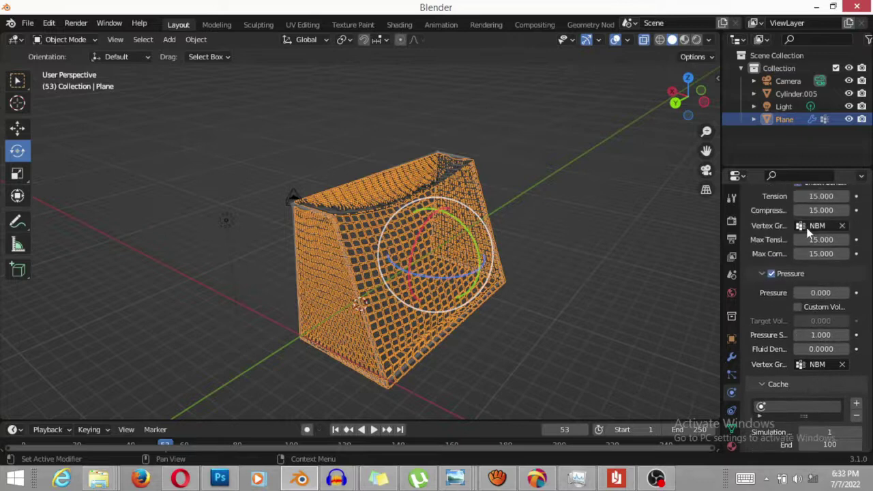
{"action": "scroll", "coordinate": [809, 233], "scroll_direction": "up", "scroll_amount": 2}
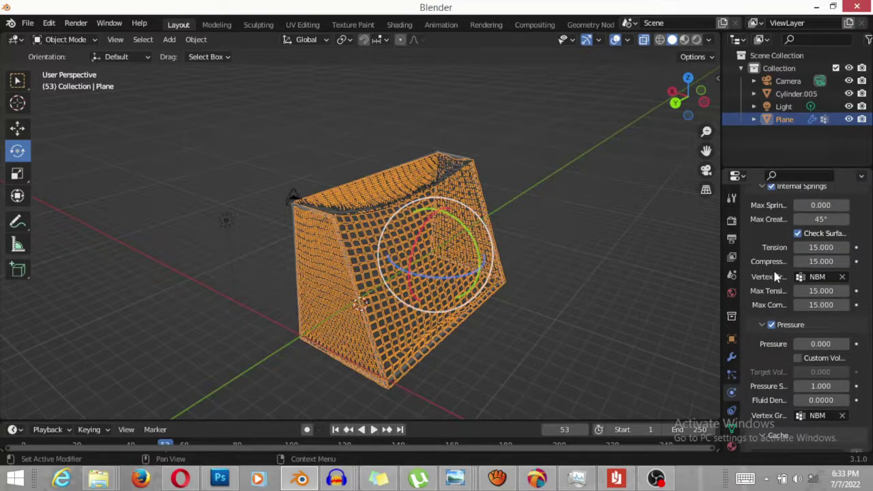
{"action": "scroll", "coordinate": [781, 272], "scroll_direction": "up", "scroll_amount": 2}
{"action": "scroll", "coordinate": [782, 266], "scroll_direction": "up", "scroll_amount": 2}
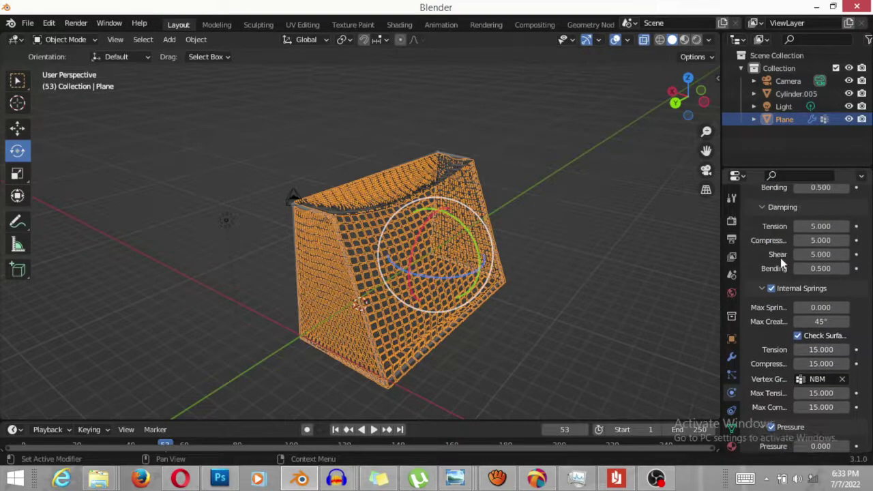
{"action": "scroll", "coordinate": [783, 261], "scroll_direction": "up", "scroll_amount": 3}
{"action": "scroll", "coordinate": [782, 261], "scroll_direction": "up", "scroll_amount": 1}
{"action": "scroll", "coordinate": [781, 256], "scroll_direction": "up", "scroll_amount": 2}
{"action": "scroll", "coordinate": [780, 256], "scroll_direction": "up", "scroll_amount": 2}
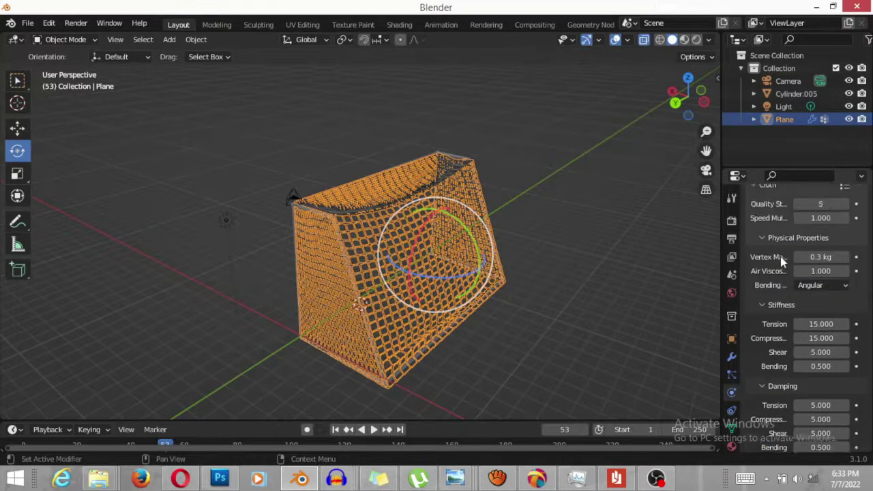
{"action": "scroll", "coordinate": [781, 257], "scroll_direction": "up", "scroll_amount": 2}
{"action": "scroll", "coordinate": [780, 256], "scroll_direction": "up", "scroll_amount": 2}
{"action": "scroll", "coordinate": [781, 256], "scroll_direction": "down", "scroll_amount": 2}
{"action": "scroll", "coordinate": [780, 256], "scroll_direction": "down", "scroll_amount": 4}
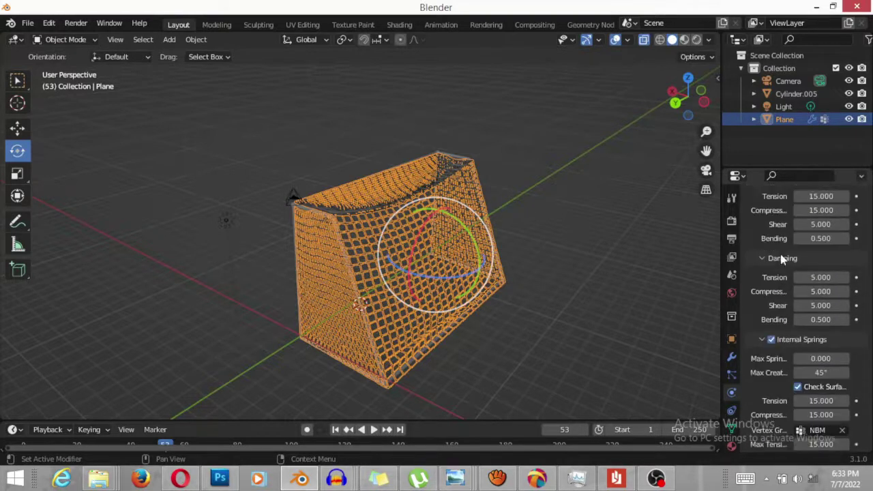
{"action": "scroll", "coordinate": [781, 254], "scroll_direction": "down", "scroll_amount": 4}
{"action": "scroll", "coordinate": [780, 253], "scroll_direction": "down", "scroll_amount": 4}
{"action": "scroll", "coordinate": [780, 254], "scroll_direction": "down", "scroll_amount": 4}
{"action": "scroll", "coordinate": [780, 253], "scroll_direction": "down", "scroll_amount": 4}
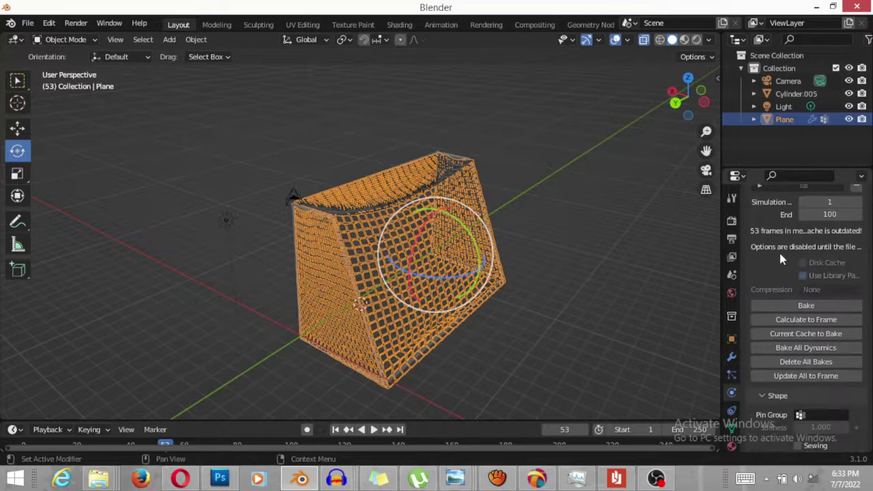
{"action": "scroll", "coordinate": [780, 253], "scroll_direction": "down", "scroll_amount": 4}
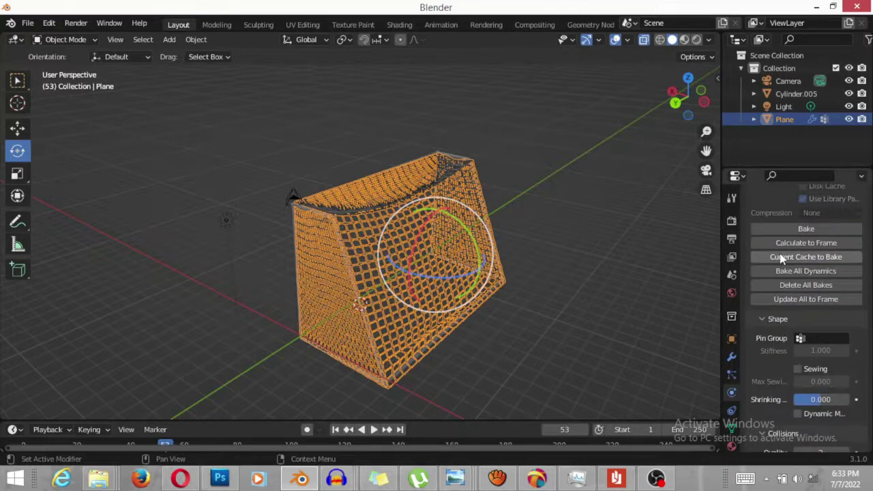
{"action": "left_click", "coordinate": [819, 339]}
{"action": "left_click", "coordinate": [749, 207]}
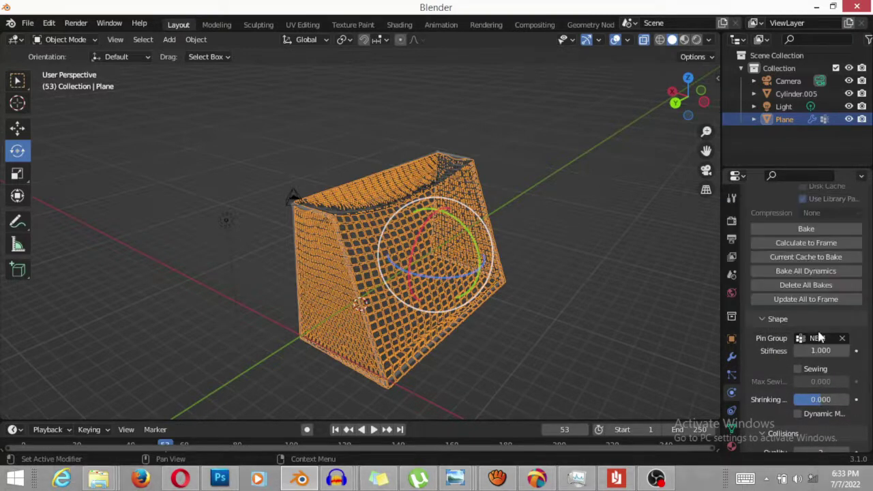
Bake the net's cloth simulation from the Cache section.
{"action": "scroll", "coordinate": [819, 342], "scroll_direction": "down", "scroll_amount": 2}
{"action": "scroll", "coordinate": [817, 372], "scroll_direction": "down", "scroll_amount": 3}
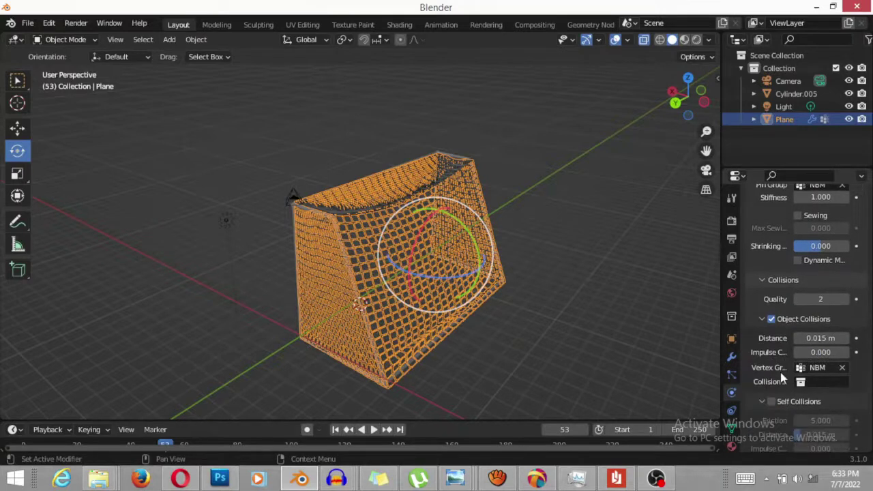
{"action": "scroll", "coordinate": [802, 375], "scroll_direction": "down", "scroll_amount": 3}
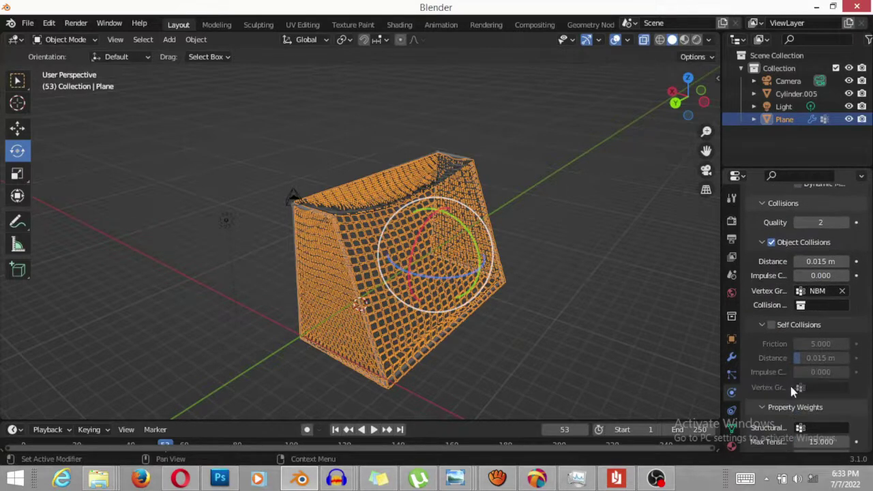
{"action": "scroll", "coordinate": [784, 375], "scroll_direction": "down", "scroll_amount": 3}
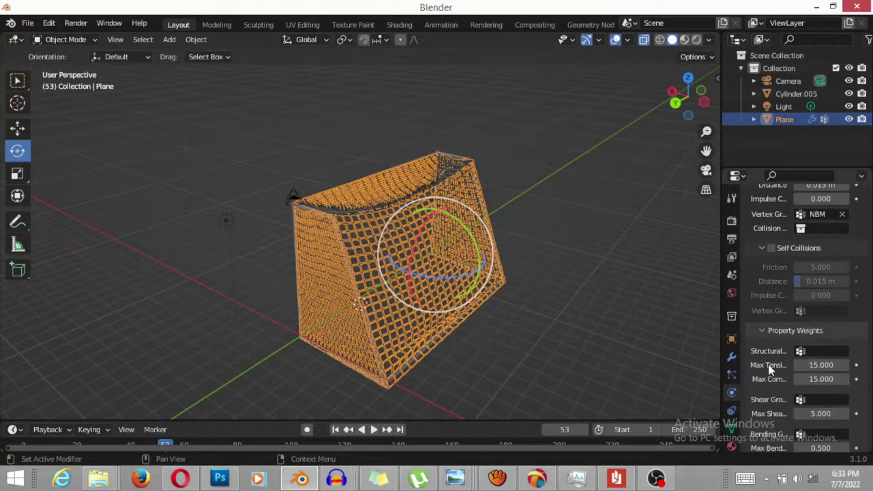
{"action": "scroll", "coordinate": [800, 365], "scroll_direction": "down", "scroll_amount": 2}
{"action": "scroll", "coordinate": [799, 366], "scroll_direction": "down", "scroll_amount": 1}
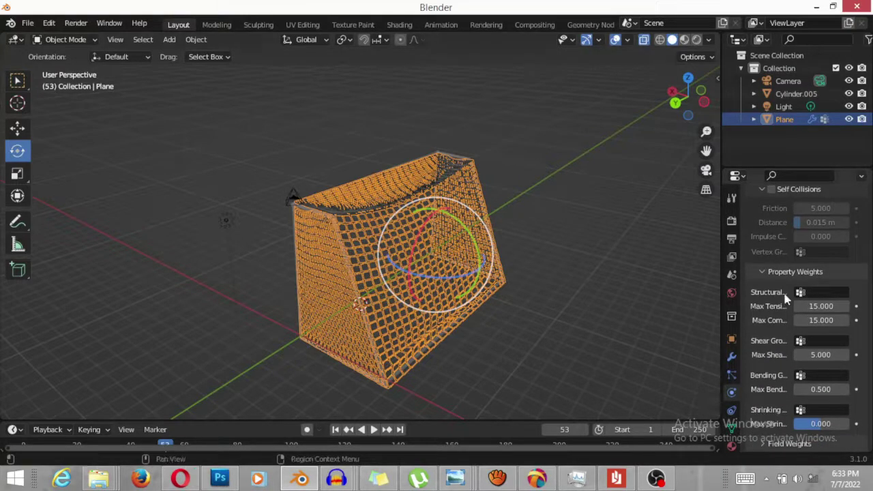
{"action": "scroll", "coordinate": [791, 321], "scroll_direction": "up", "scroll_amount": 4}
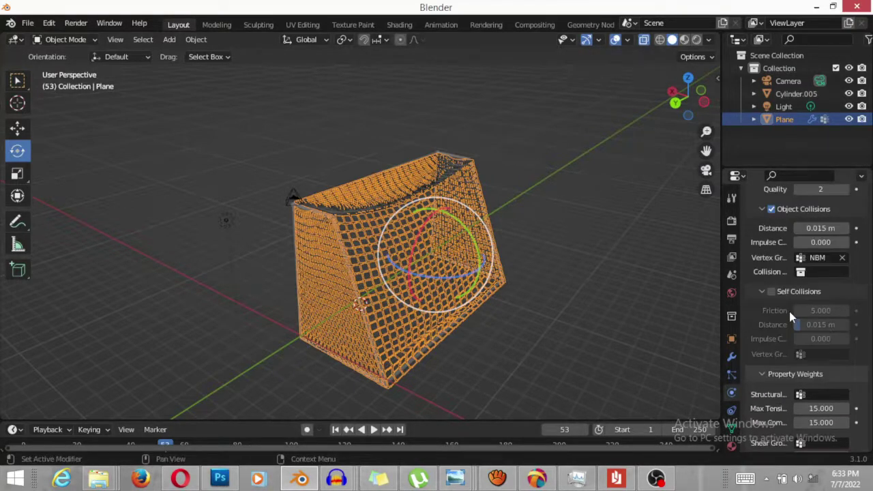
{"action": "scroll", "coordinate": [789, 308], "scroll_direction": "up", "scroll_amount": 3}
{"action": "scroll", "coordinate": [787, 305], "scroll_direction": "up", "scroll_amount": 2}
{"action": "scroll", "coordinate": [784, 300], "scroll_direction": "up", "scroll_amount": 5}
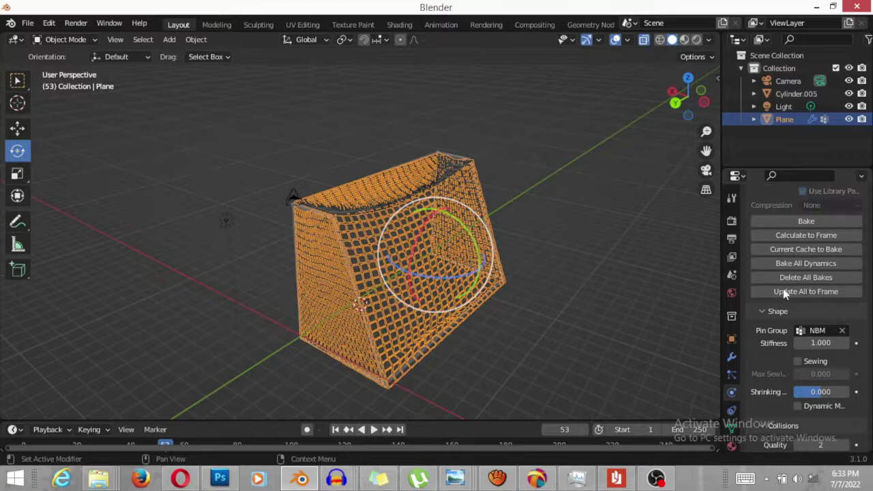
{"action": "left_click", "coordinate": [814, 221]}
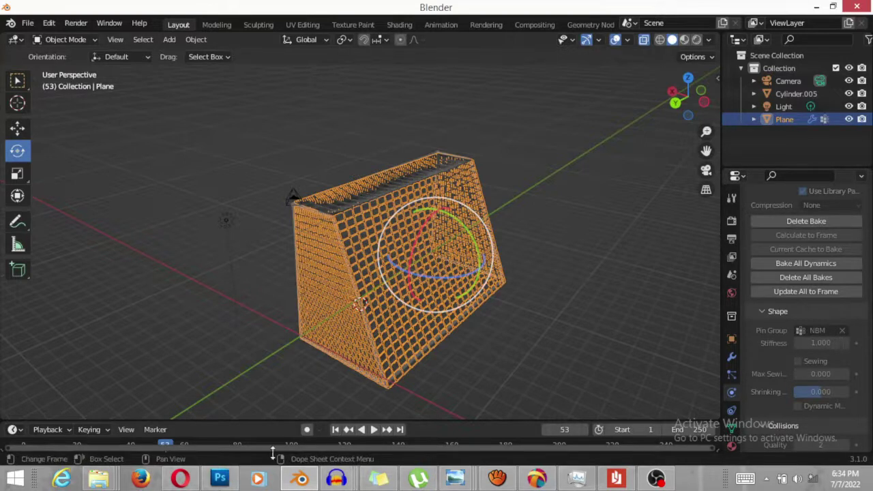
Play the net simulation from the first frame, orbiting to view the net's back.
{"action": "left_click", "coordinate": [335, 429]}
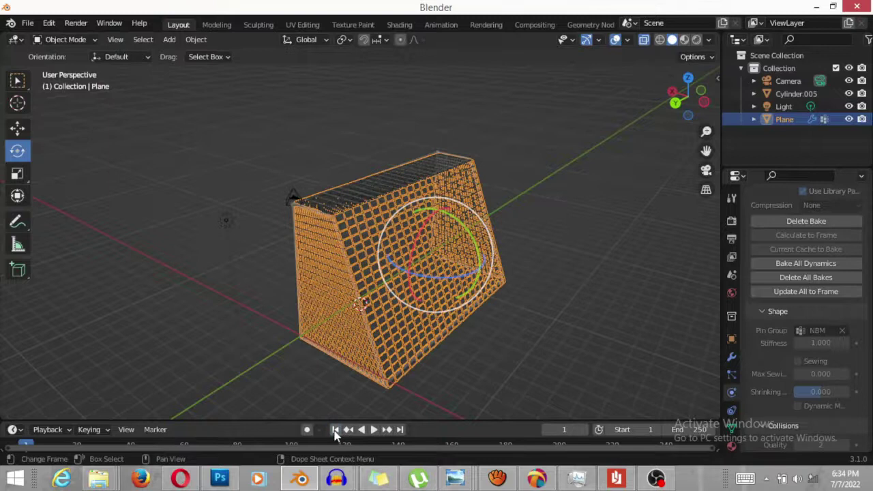
{"action": "left_click", "coordinate": [373, 430]}
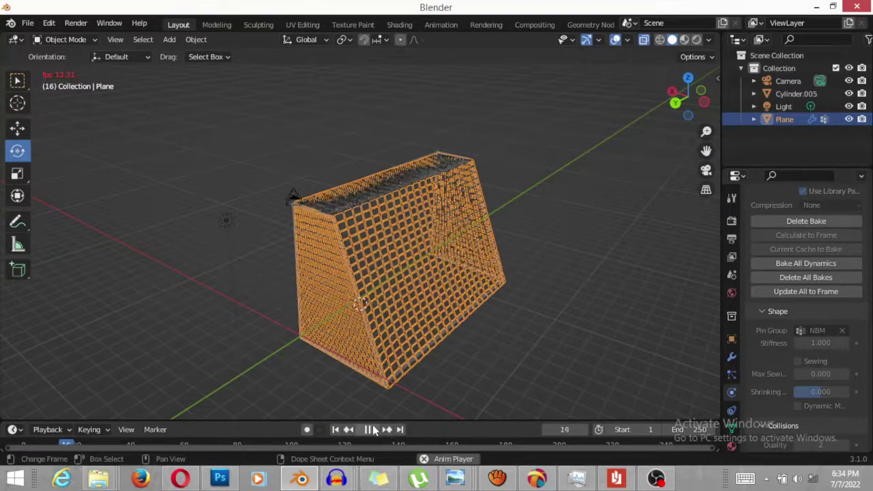
{"action": "mouse_move", "coordinate": [272, 347]}
{"action": "middle_mouse_down"}
{"action": "mouse_move", "coordinate": [319, 379]}
{"action": "mouse_move", "coordinate": [384, 382]}
{"action": "mouse_move", "coordinate": [433, 359]}
{"action": "mouse_move", "coordinate": [407, 370]}
{"action": "mouse_move", "coordinate": [425, 344]}
{"action": "mouse_move", "coordinate": [431, 350]}
{"action": "mouse_move", "coordinate": [399, 373]}
{"action": "middle_mouse_up"}
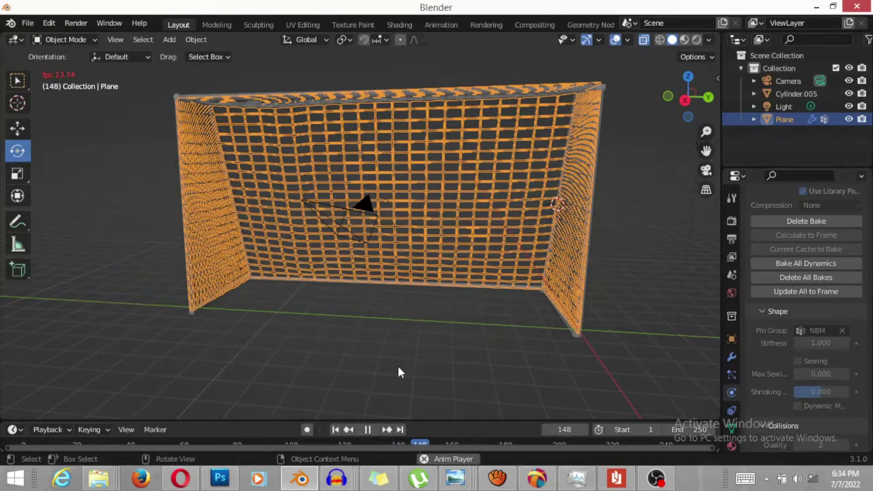
{"action": "mouse_move", "coordinate": [387, 244]}
{"action": "middle_mouse_down"}
{"action": "mouse_move", "coordinate": [428, 213]}
{"action": "mouse_move", "coordinate": [430, 220]}
{"action": "middle_mouse_up"}
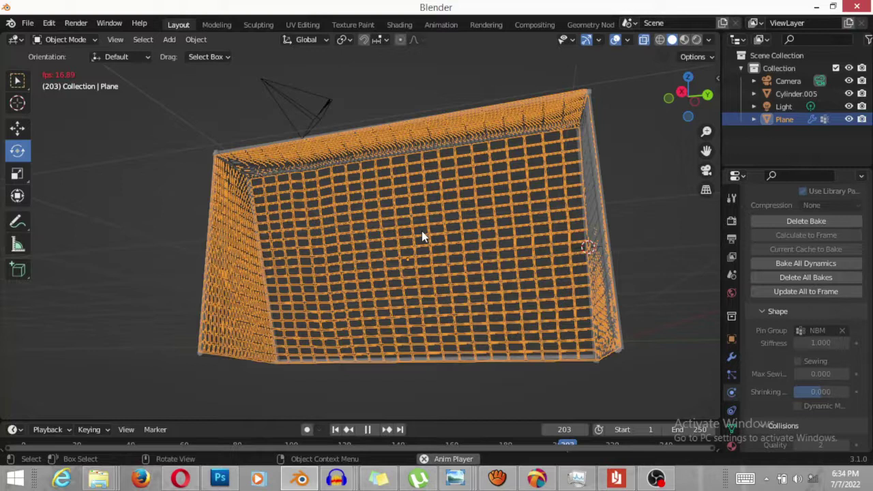
{"action": "left_click", "coordinate": [367, 429]}
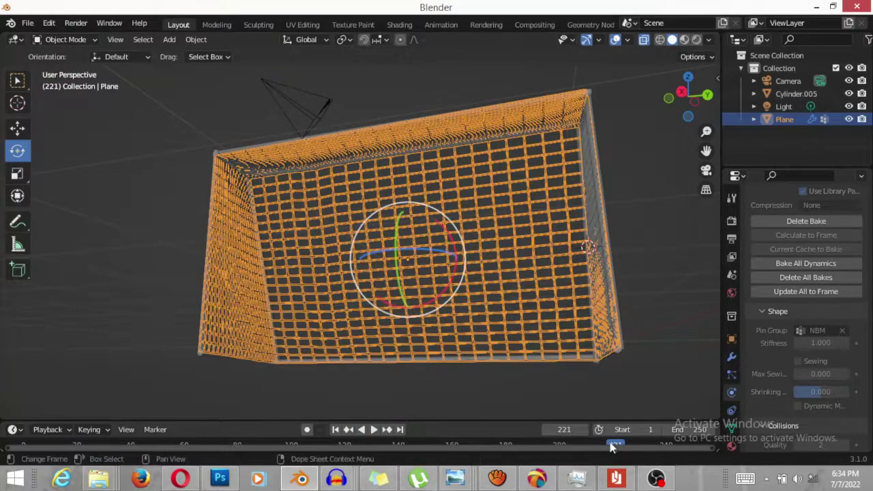
Scrub back to about frame 51 and orbit around the goal to inspect the net shape.
{"action": "key", "text": "shift+ctrl+space"}
{"action": "left_click_drag", "start_coordinate": [471, 444], "coordinate": [155, 420]}
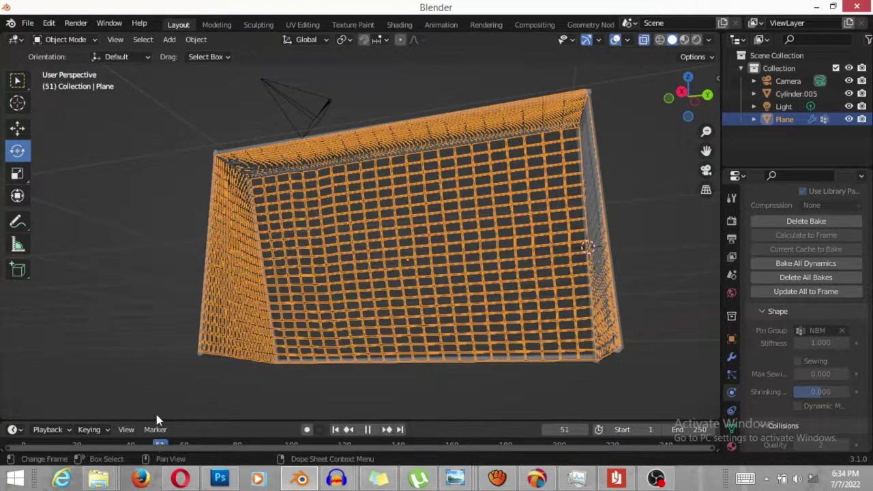
{"action": "key", "text": "space"}
{"action": "mouse_move", "coordinate": [156, 420]}
{"action": "middle_mouse_down"}
{"action": "mouse_move", "coordinate": [310, 372]}
{"action": "mouse_move", "coordinate": [449, 406]}
{"action": "mouse_move", "coordinate": [430, 400]}
{"action": "middle_mouse_up"}
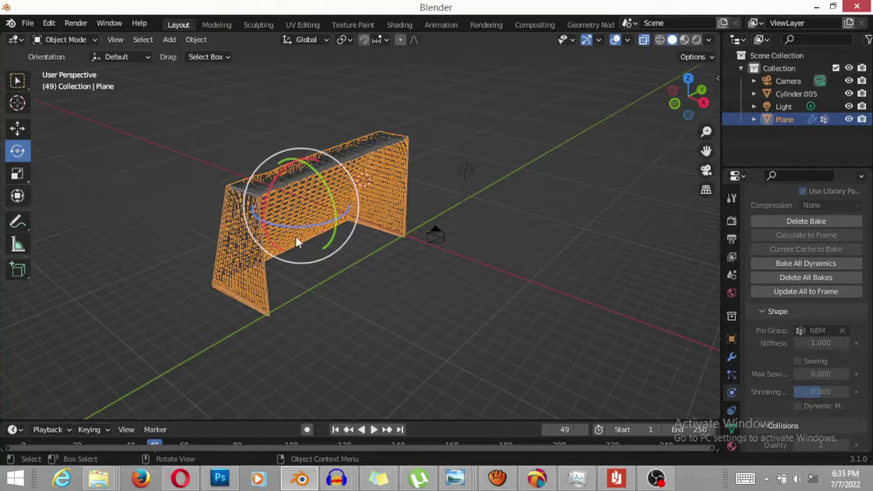
{"action": "mouse_move", "coordinate": [350, 276]}
{"action": "middle_mouse_down"}
{"action": "mouse_move", "coordinate": [412, 311]}
{"action": "mouse_move", "coordinate": [176, 207]}
{"action": "middle_mouse_up"}
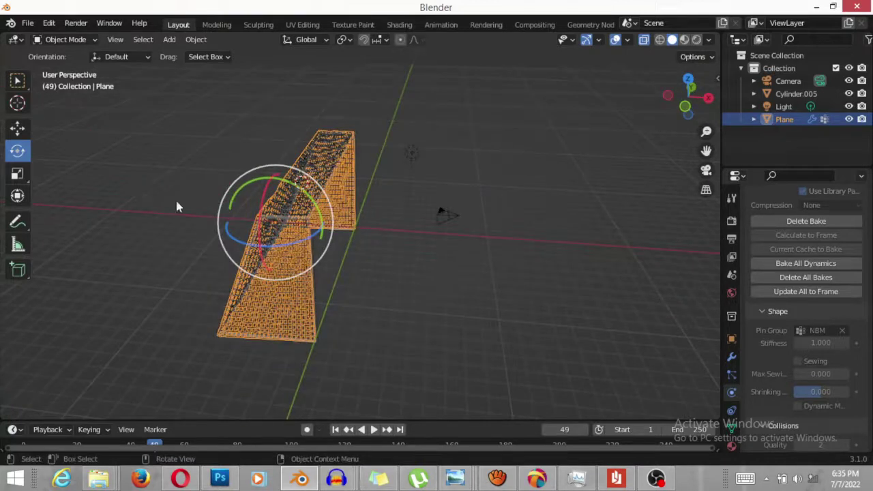
{"action": "mouse_move", "coordinate": [286, 251]}
{"action": "middle_mouse_down"}
{"action": "mouse_move", "coordinate": [306, 240]}
{"action": "mouse_move", "coordinate": [376, 234]}
{"action": "middle_mouse_up"}
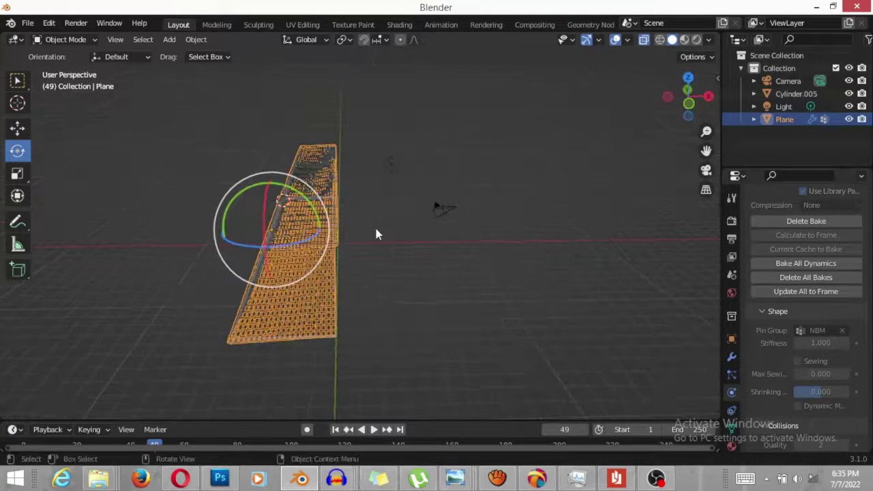
{"action": "mouse_move", "coordinate": [284, 237]}
{"action": "middle_mouse_down"}
{"action": "mouse_move", "coordinate": [357, 247]}
{"action": "mouse_move", "coordinate": [294, 235]}
{"action": "middle_mouse_up"}
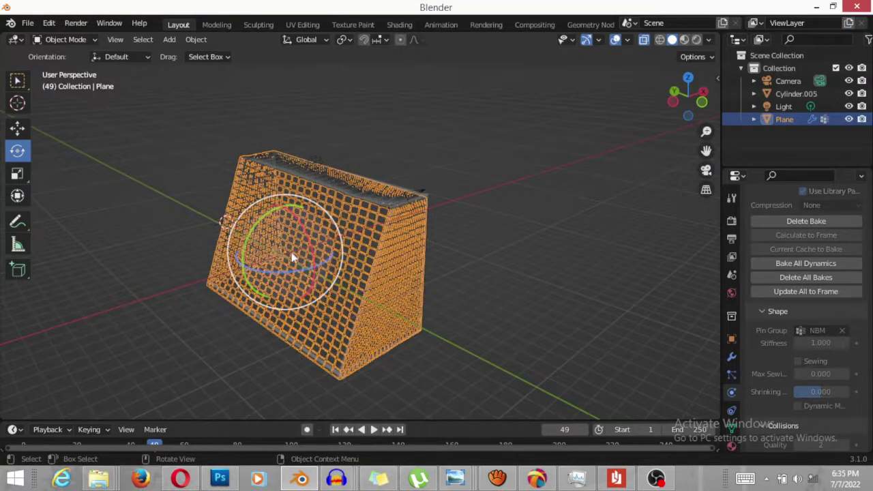
{"action": "mouse_move", "coordinate": [360, 253]}
{"action": "middle_mouse_down"}
{"action": "mouse_move", "coordinate": [347, 267]}
{"action": "mouse_move", "coordinate": [250, 251]}
{"action": "mouse_move", "coordinate": [259, 243]}
{"action": "mouse_move", "coordinate": [285, 254]}
{"action": "middle_mouse_up"}
{"action": "scroll", "coordinate": [270, 243], "scroll_direction": "up", "scroll_amount": 2}
{"action": "scroll", "coordinate": [269, 243], "scroll_direction": "up", "scroll_amount": 2}
{"action": "scroll", "coordinate": [269, 243], "scroll_direction": "up", "scroll_amount": 2}
{"action": "scroll", "coordinate": [285, 254], "scroll_direction": "down", "scroll_amount": 2}
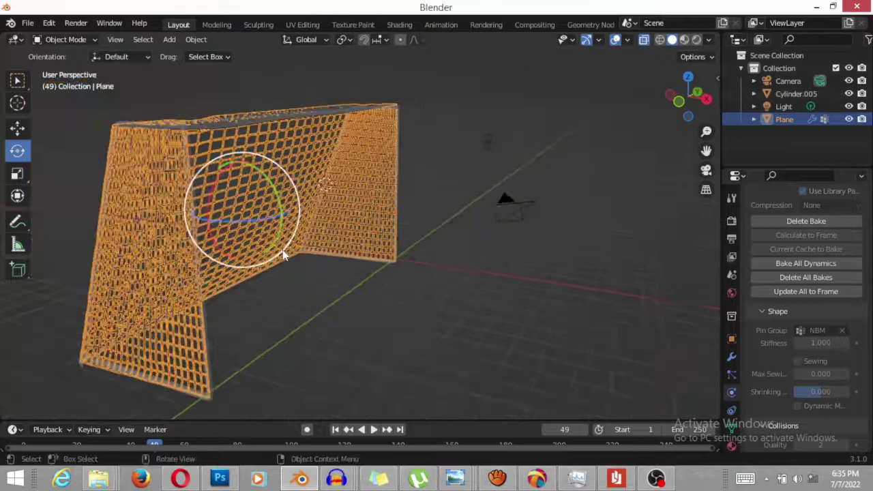
{"action": "scroll", "coordinate": [285, 254], "scroll_direction": "down", "scroll_amount": 2}
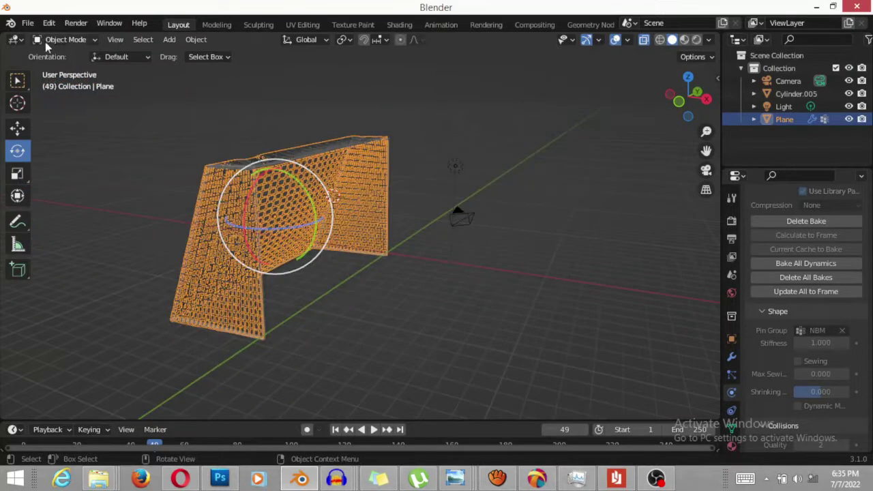
Deselect the net, start a File import and browse the D: drive into the fbx 2022 black man folder.
{"action": "left_click", "coordinate": [108, 202]}
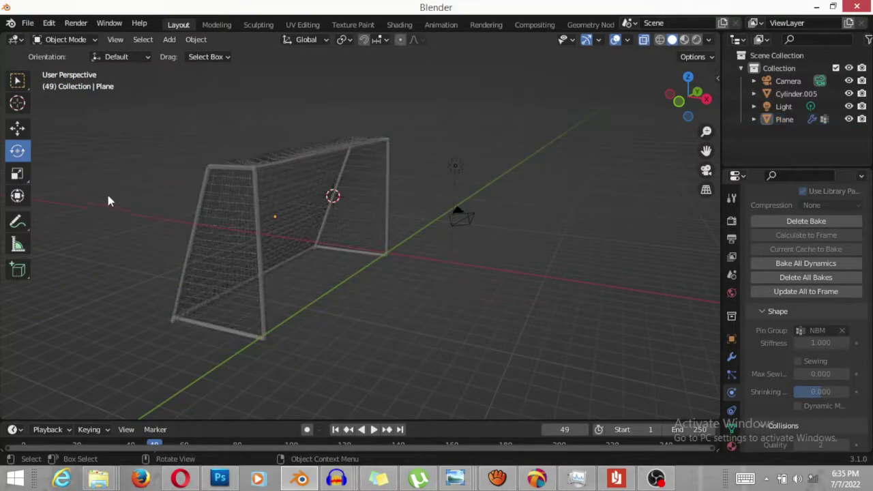
{"action": "left_click", "coordinate": [28, 23]}
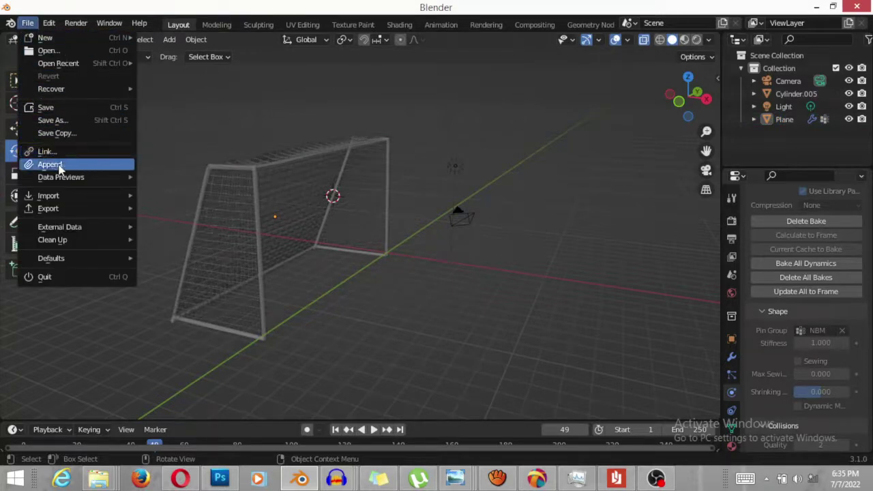
{"action": "mouse_move", "coordinate": [49, 196]}
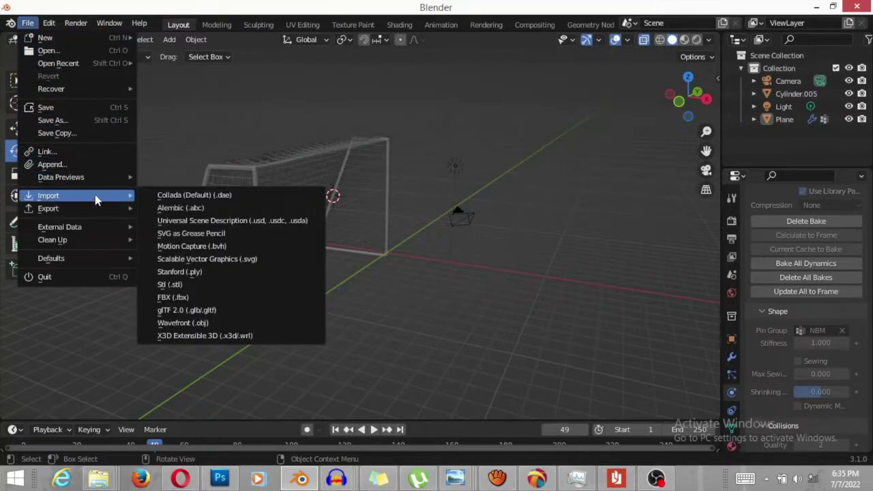
{"action": "left_click", "coordinate": [198, 323]}
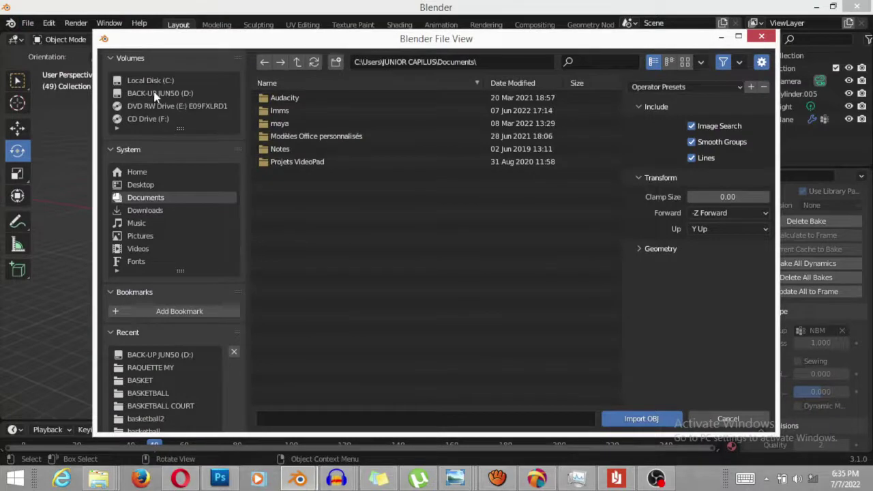
{"action": "left_click", "coordinate": [155, 96]}
{"action": "left_click", "coordinate": [282, 302]}
{"action": "scroll", "coordinate": [283, 304], "scroll_direction": "down", "scroll_amount": 5}
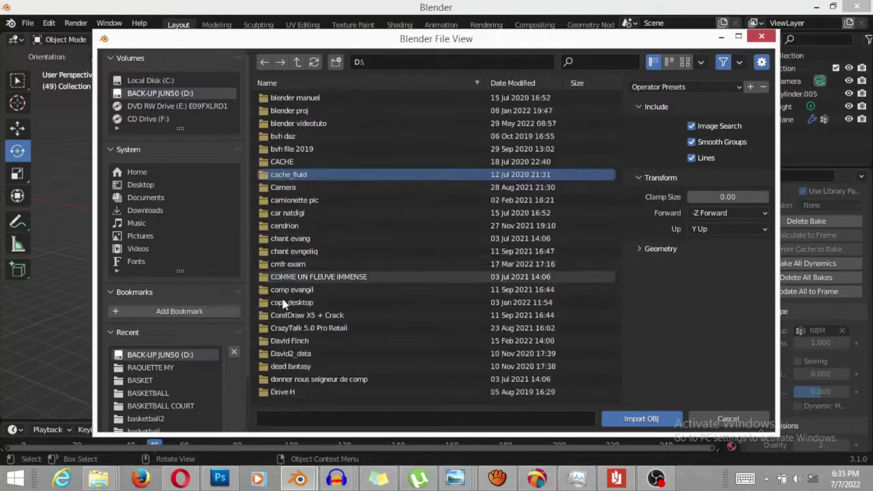
{"action": "scroll", "coordinate": [283, 304], "scroll_direction": "down", "scroll_amount": 4}
{"action": "scroll", "coordinate": [283, 303], "scroll_direction": "down", "scroll_amount": 5}
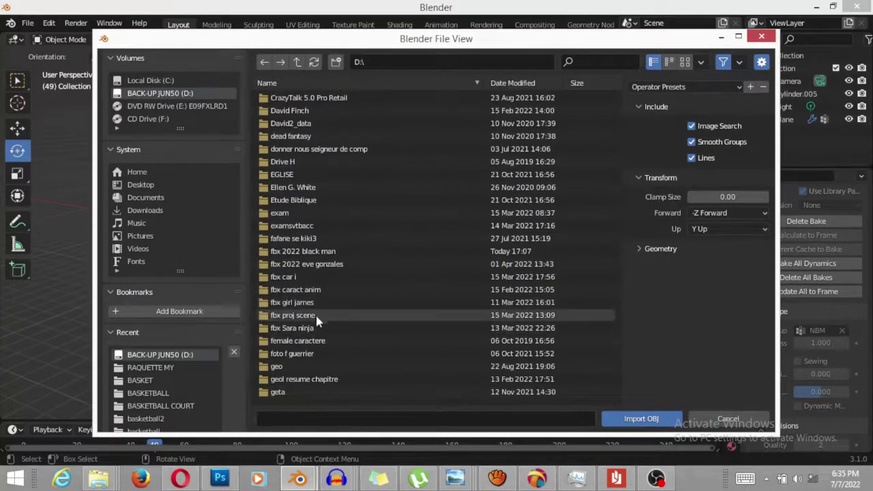
{"action": "double_click", "coordinate": [293, 253]}
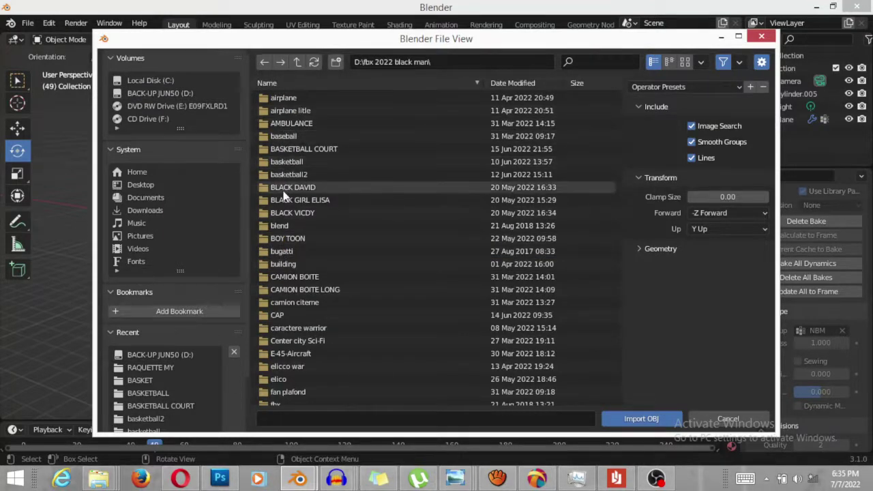
Filter for 'soc', open SOCCER MY and import soccer ball animation.fbx.
{"action": "scroll", "coordinate": [318, 225], "scroll_direction": "down", "scroll_amount": 2}
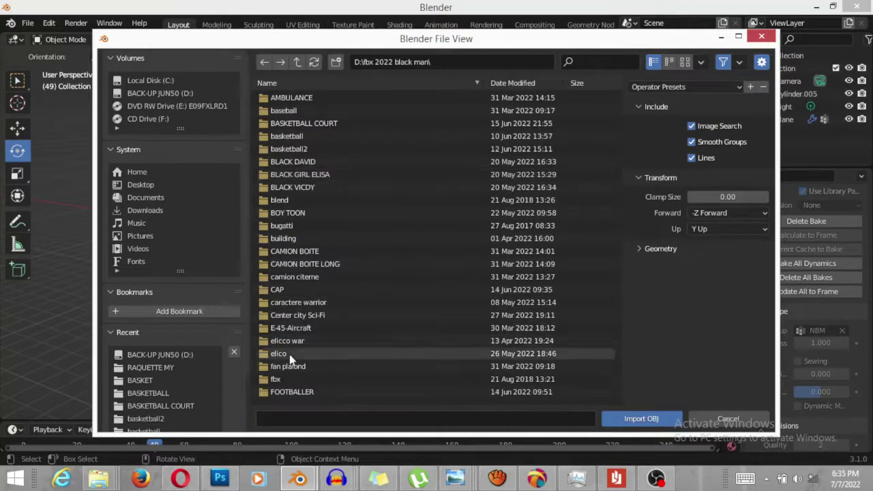
{"action": "left_click", "coordinate": [295, 393]}
{"action": "scroll", "coordinate": [296, 393], "scroll_direction": "down", "scroll_amount": 2}
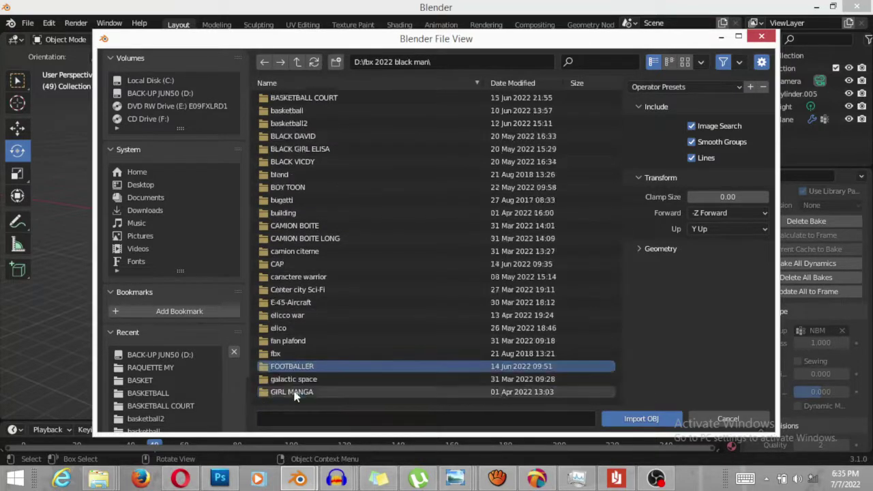
{"action": "scroll", "coordinate": [296, 387], "scroll_direction": "down", "scroll_amount": 2}
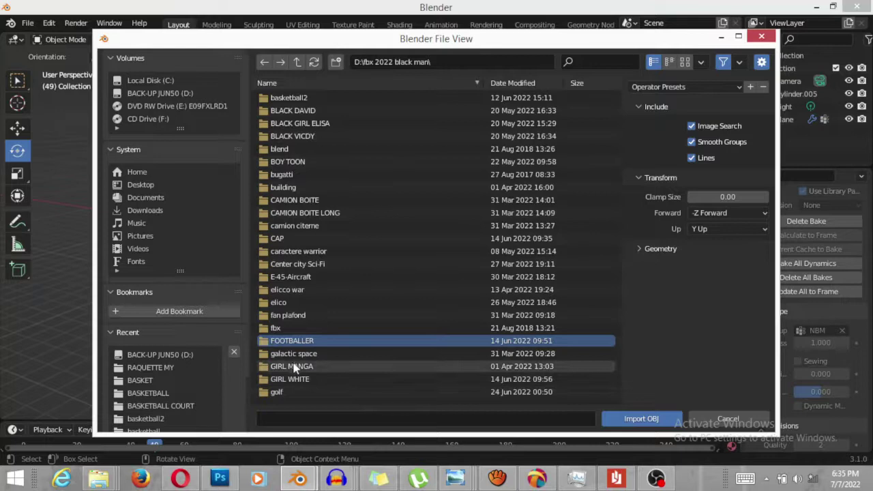
{"action": "scroll", "coordinate": [296, 369], "scroll_direction": "down", "scroll_amount": 2}
{"action": "scroll", "coordinate": [296, 369], "scroll_direction": "down", "scroll_amount": 2}
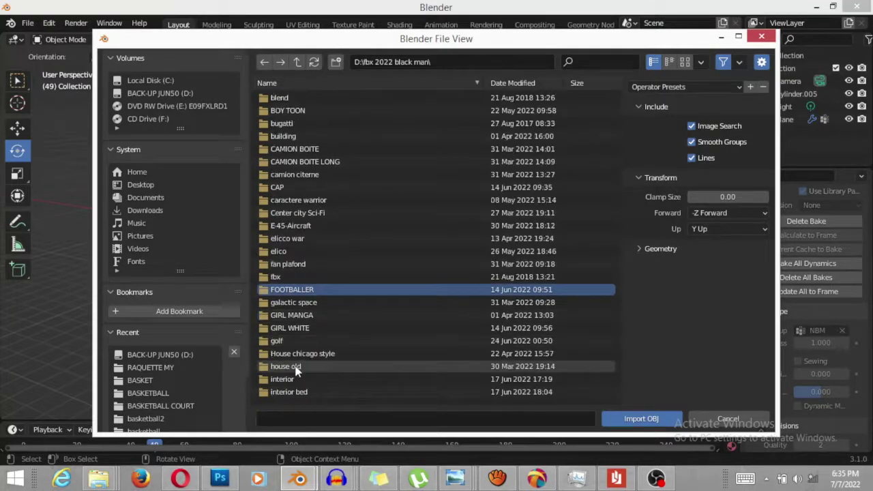
{"action": "scroll", "coordinate": [316, 372], "scroll_direction": "down", "scroll_amount": 2}
{"action": "scroll", "coordinate": [316, 374], "scroll_direction": "down", "scroll_amount": 3}
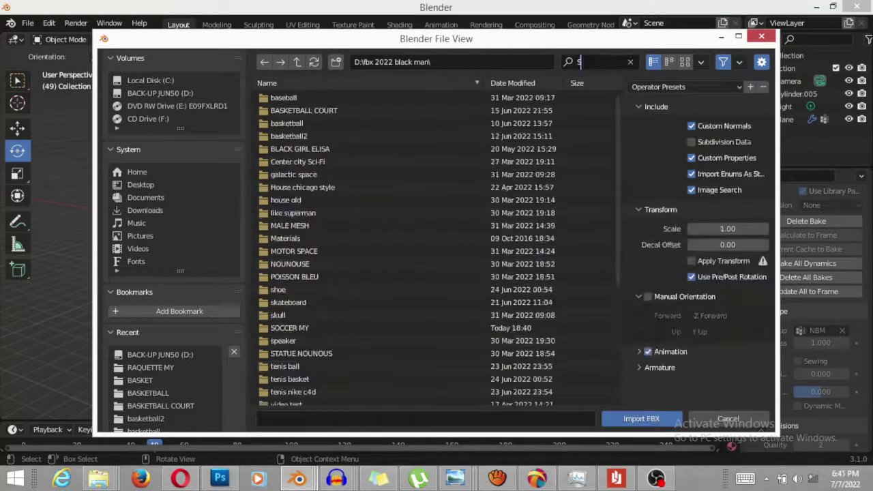
{"action": "type", "text": "soc"}
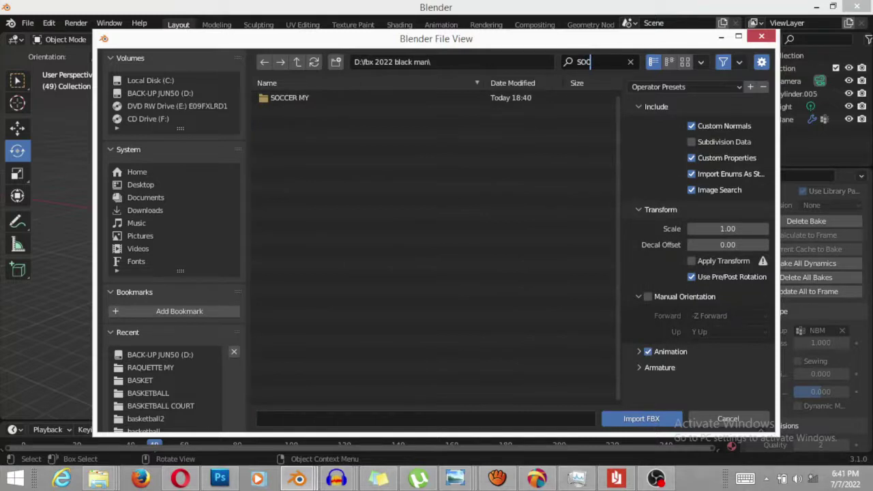
{"action": "double_click", "coordinate": [322, 99]}
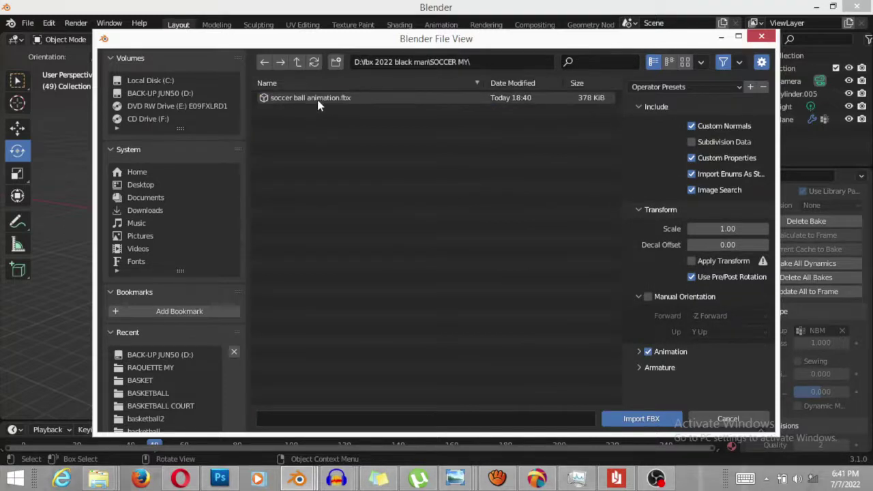
{"action": "double_click", "coordinate": [317, 100]}
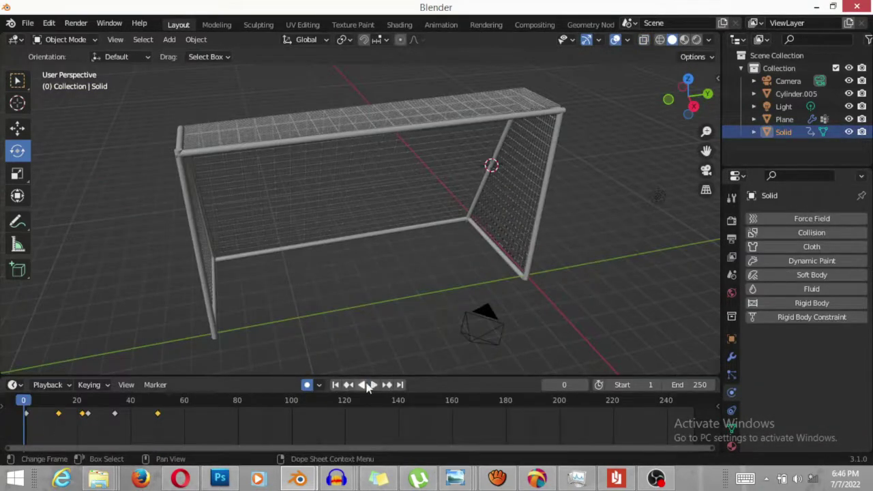
Play the ball animation and pause at frame 84 with the ball in the goal.
{"action": "left_click", "coordinate": [374, 385]}
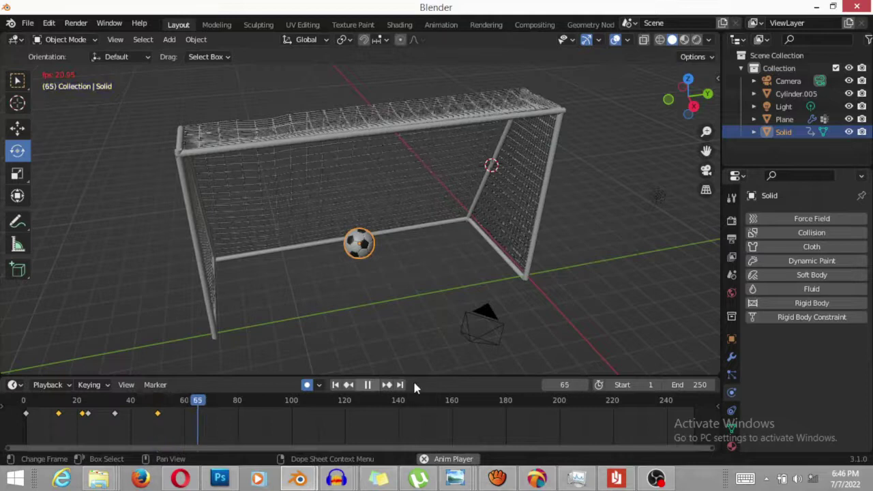
{"action": "left_click", "coordinate": [370, 386]}
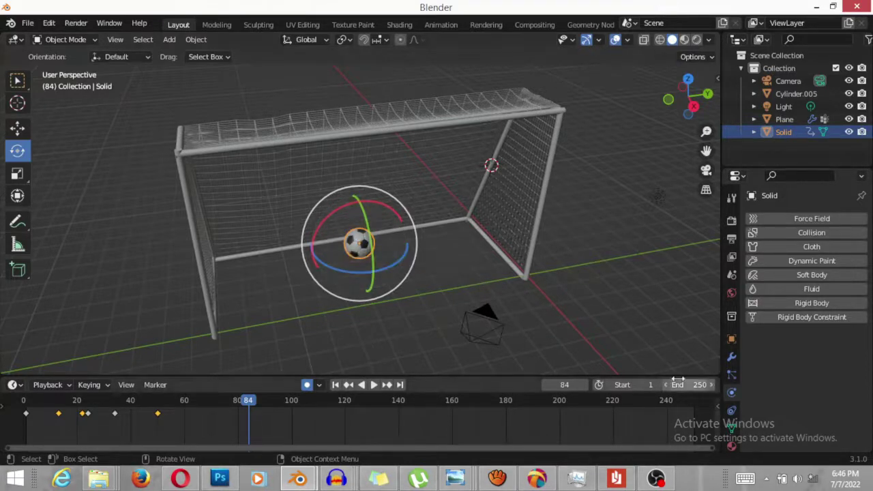
Add Collision physics to the ball with Field Absorption set to 1.00.
{"action": "left_click", "coordinate": [797, 233]}
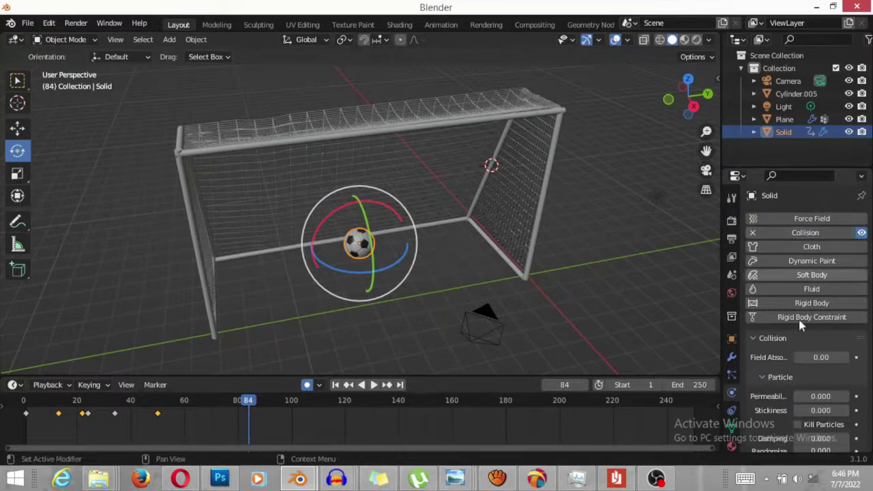
{"action": "left_click", "coordinate": [823, 356]}
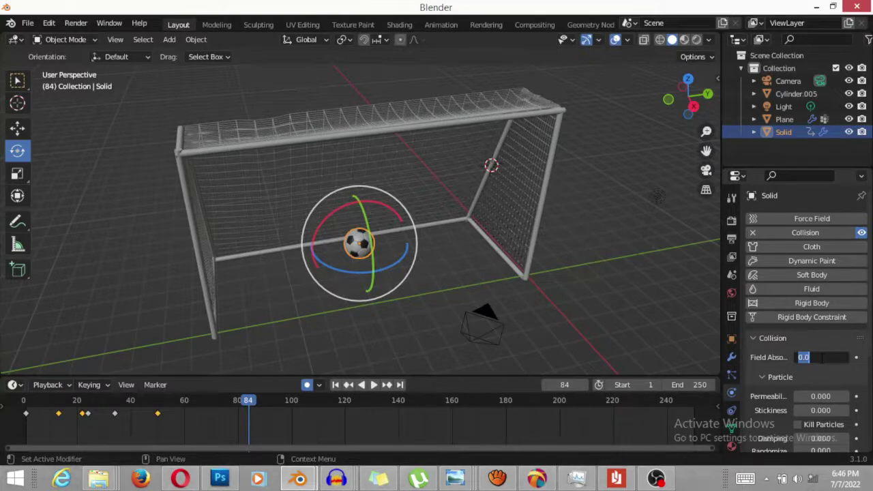
{"action": "type", "text": "0"}
{"action": "key", "text": "Return"}
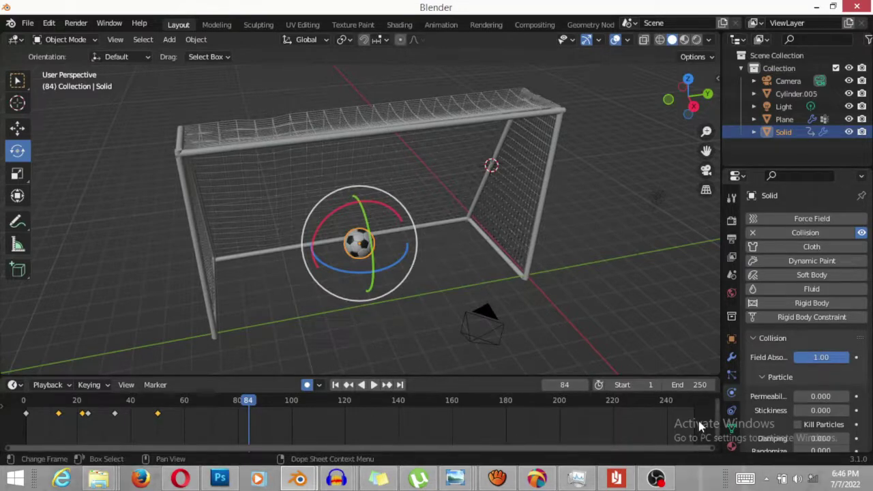
Select the goal net plane and review its physics settings.
{"action": "left_click", "coordinate": [459, 108]}
{"action": "scroll", "coordinate": [767, 384], "scroll_direction": "down", "scroll_amount": 3}
{"action": "scroll", "coordinate": [784, 385], "scroll_direction": "down", "scroll_amount": 5}
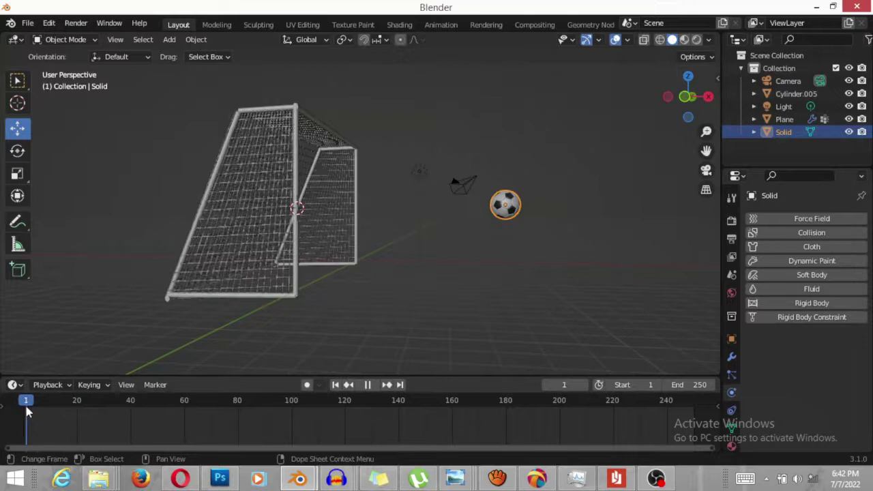
Move the ball along X, Y and Z to sit lowered in front of the goal.
{"action": "key", "text": "space"}
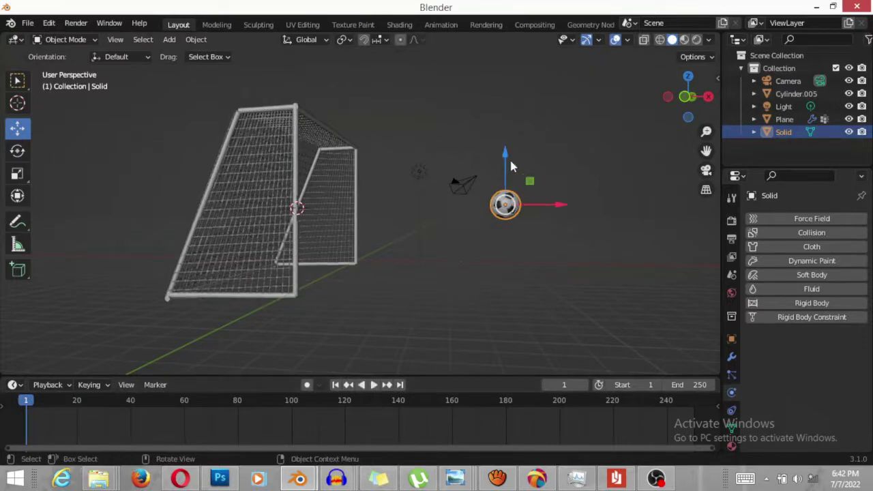
{"action": "mouse_move", "coordinate": [552, 205]}
{"action": "left_mouse_down"}
{"action": "mouse_move", "coordinate": [613, 204]}
{"action": "mouse_move", "coordinate": [286, 250]}
{"action": "left_mouse_up"}
{"action": "mouse_move", "coordinate": [451, 259]}
{"action": "middle_mouse_down"}
{"action": "mouse_move", "coordinate": [331, 335]}
{"action": "mouse_move", "coordinate": [515, 110]}
{"action": "middle_mouse_up"}
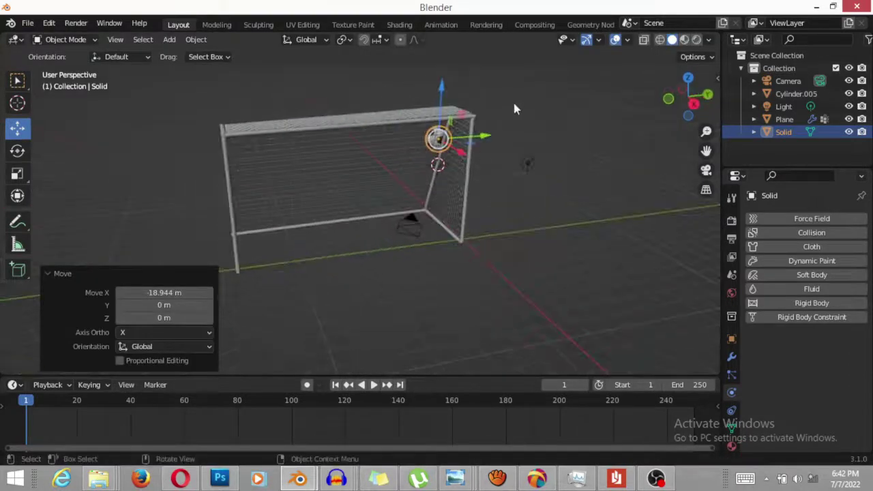
{"action": "left_click_drag", "start_coordinate": [488, 134], "coordinate": [401, 169]}
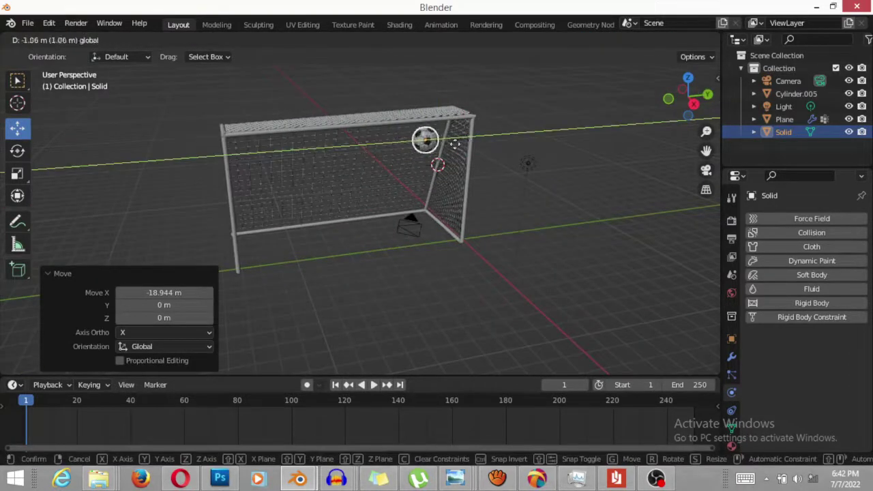
{"action": "left_click", "coordinate": [401, 169]}
{"action": "left_click_drag", "start_coordinate": [350, 101], "coordinate": [352, 158]}
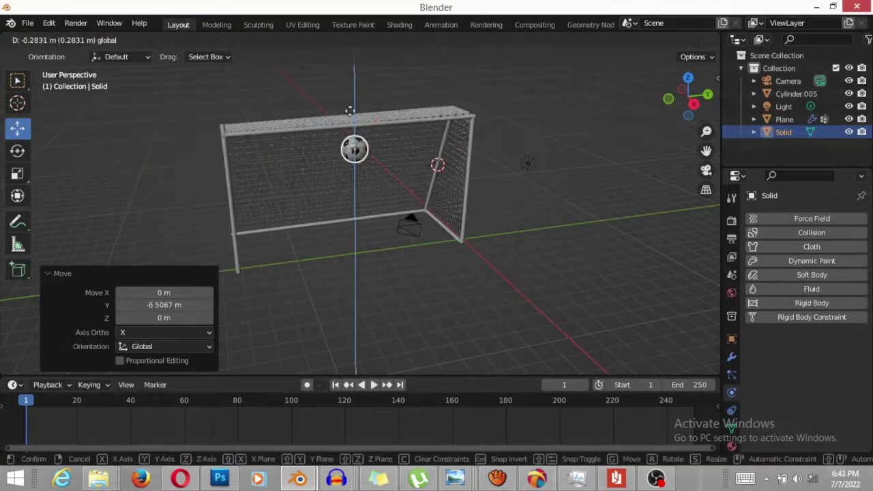
Scale the soccer ball down to about 0.742.
{"action": "middle_click_drag", "start_coordinate": [424, 194], "coordinate": [489, 191]}
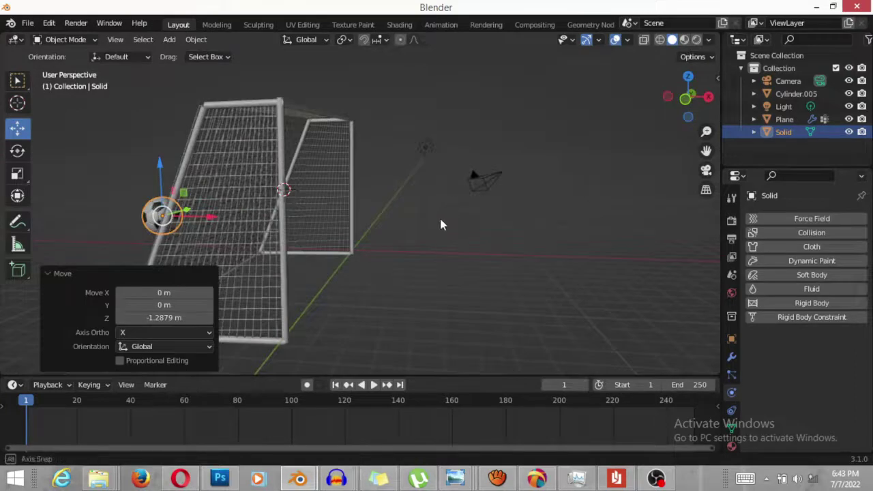
{"action": "mouse_move", "coordinate": [440, 218]}
{"action": "middle_mouse_down"}
{"action": "mouse_move", "coordinate": [439, 241]}
{"action": "mouse_move", "coordinate": [426, 244]}
{"action": "middle_mouse_up"}
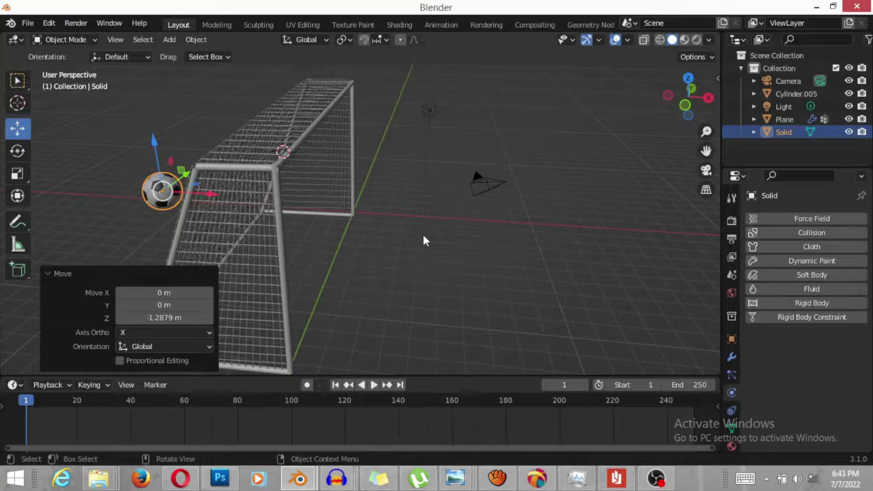
{"action": "key", "text": "s"}
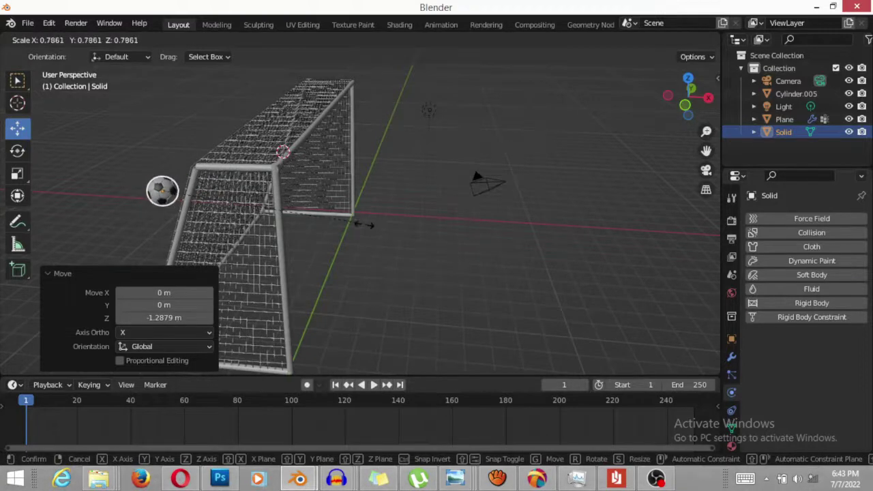
{"action": "left_click", "coordinate": [355, 220]}
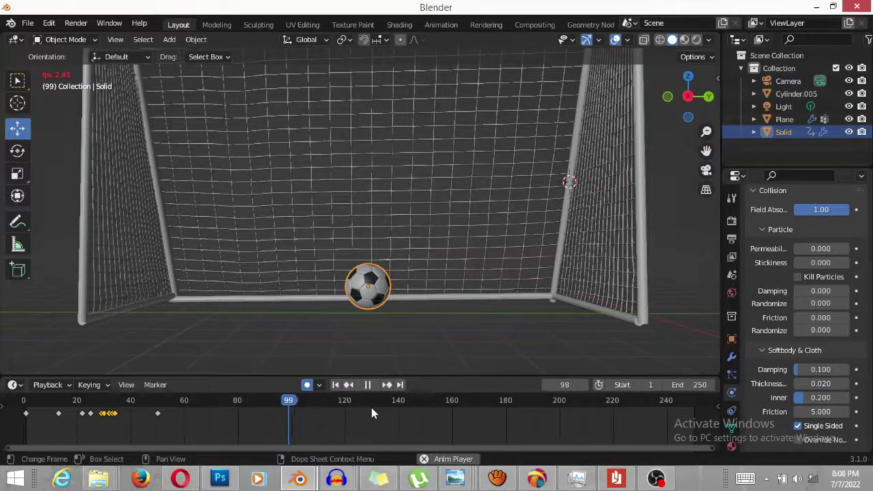
{"action": "left_click", "coordinate": [337, 385]}
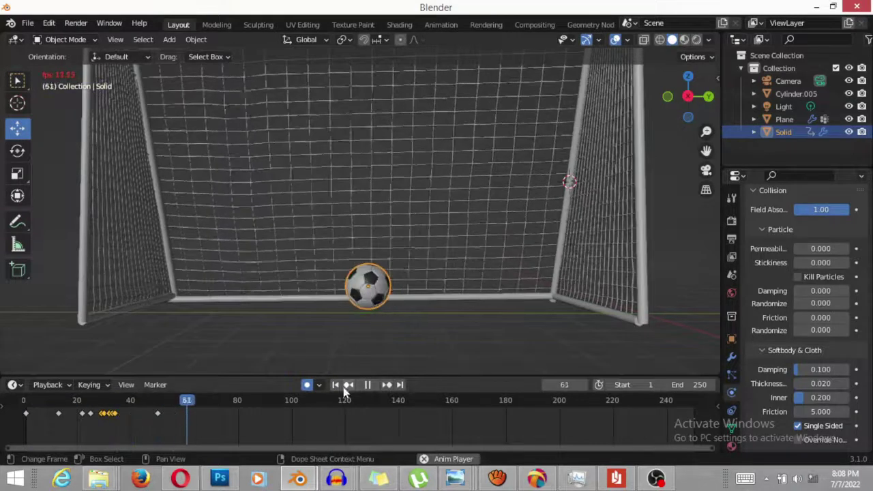
{"action": "left_click", "coordinate": [336, 386]}
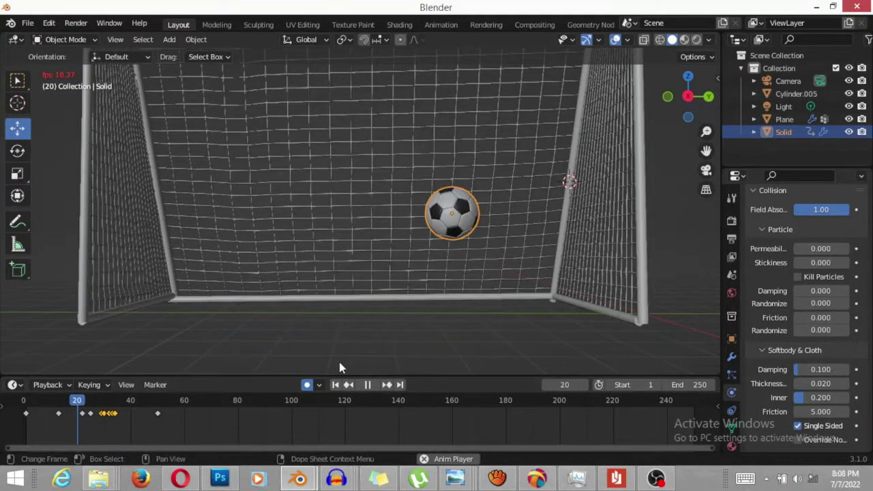
{"action": "left_click", "coordinate": [335, 386]}
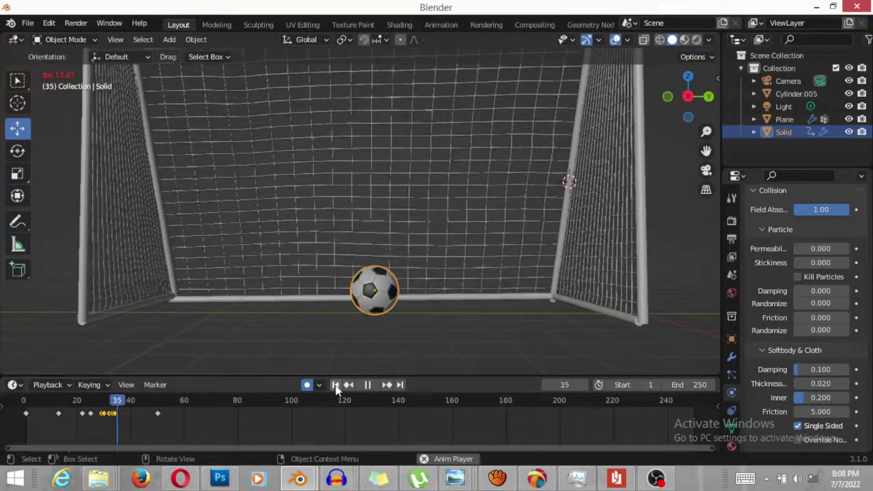
{"action": "left_click", "coordinate": [335, 386]}
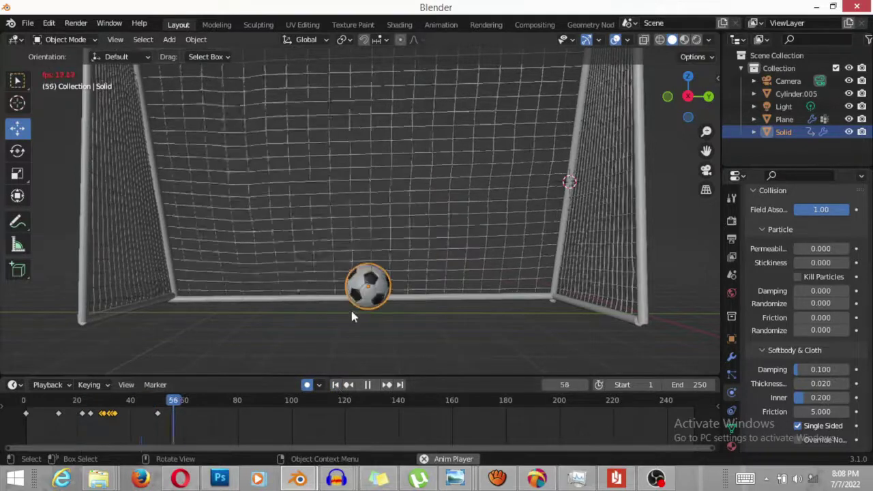
{"action": "middle_click_drag", "start_coordinate": [352, 316], "coordinate": [413, 428]}
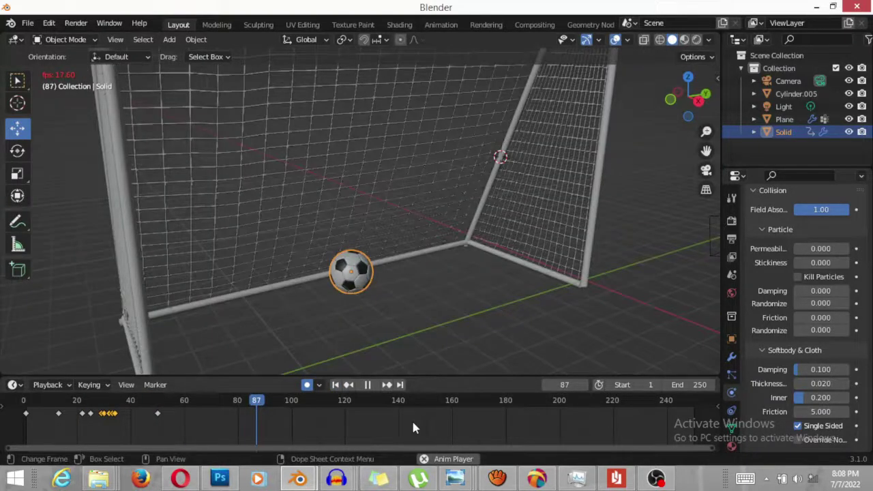
{"action": "left_click", "coordinate": [337, 385]}
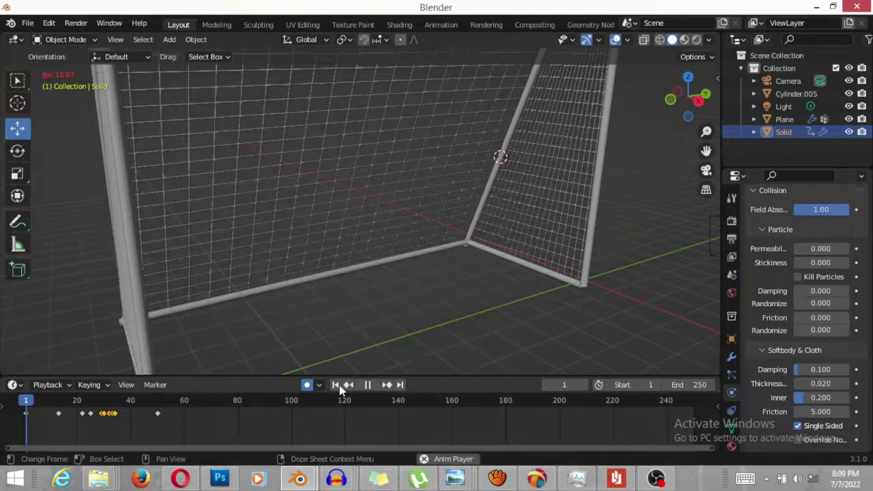